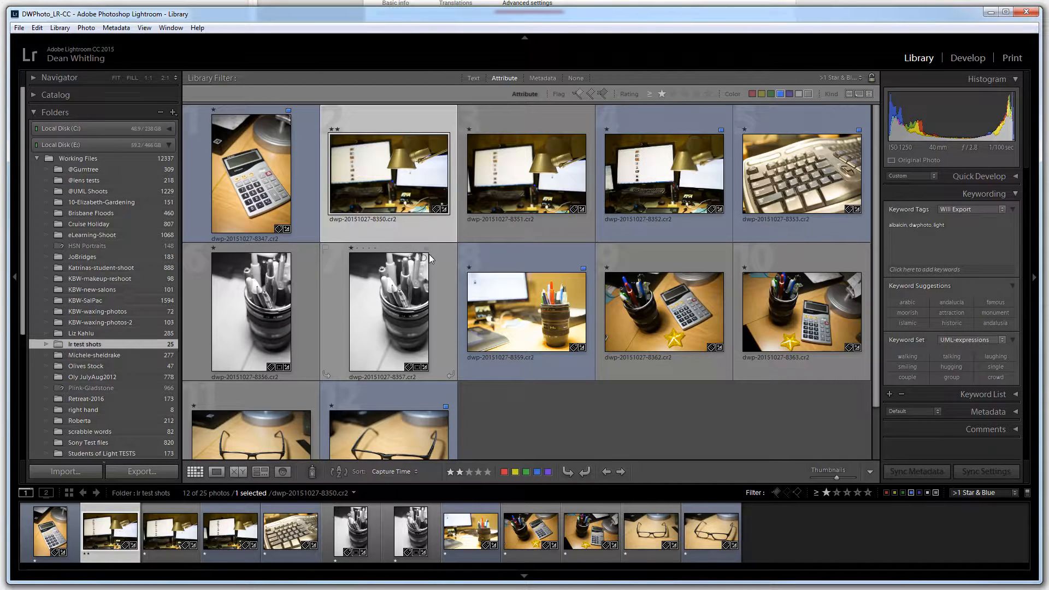
# Select all twelve filtered photos from the calculator shot through the last glasses shot and open them in the Print module
pyautogui.click(245, 192)
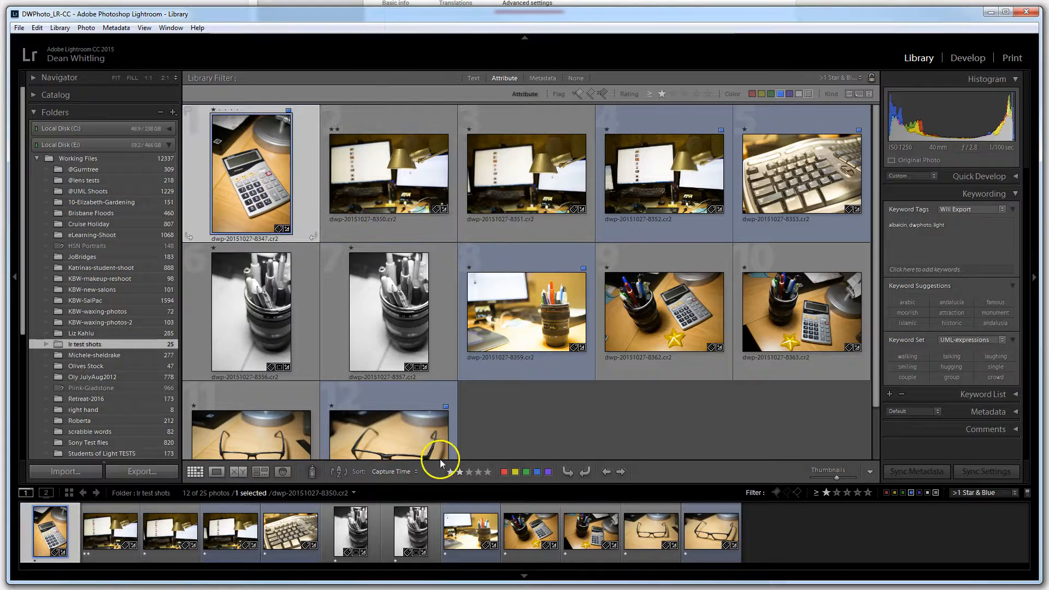
pyautogui.keyDown('shift'); pyautogui.click(414, 441); pyautogui.keyUp('shift')
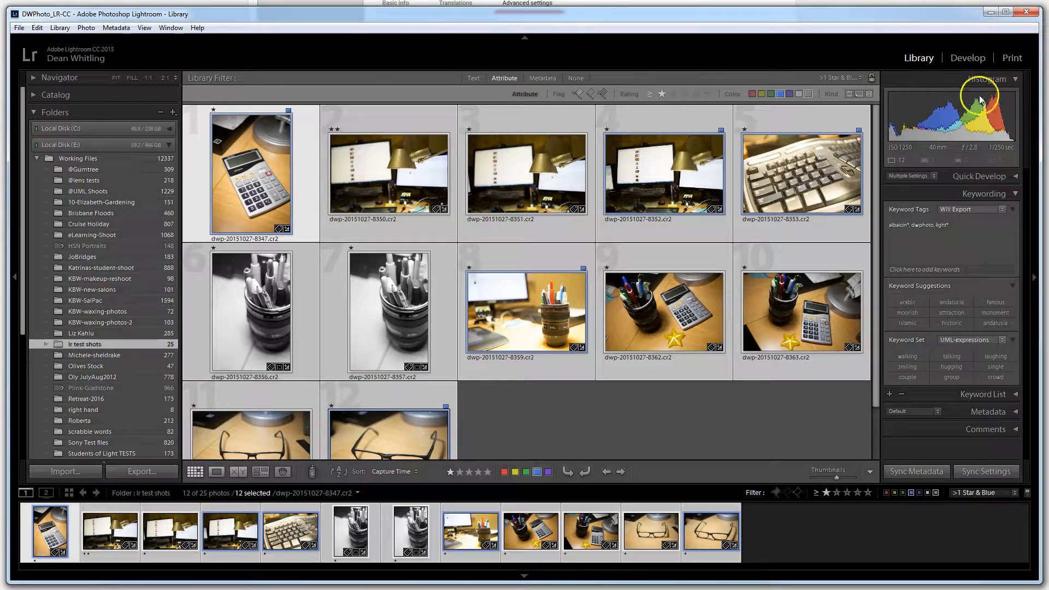
pyautogui.click(1011, 58)
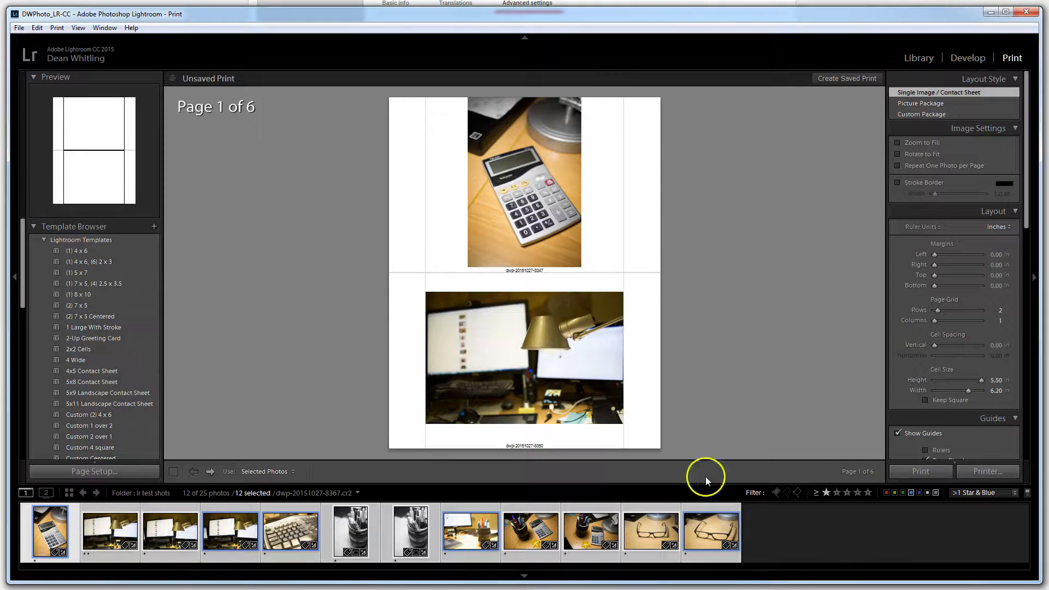
# Collapse the Preview and Collections sections, leaving the Template Browser expanded to its list of print templates
pyautogui.click(34, 225)
pyautogui.click(35, 243)
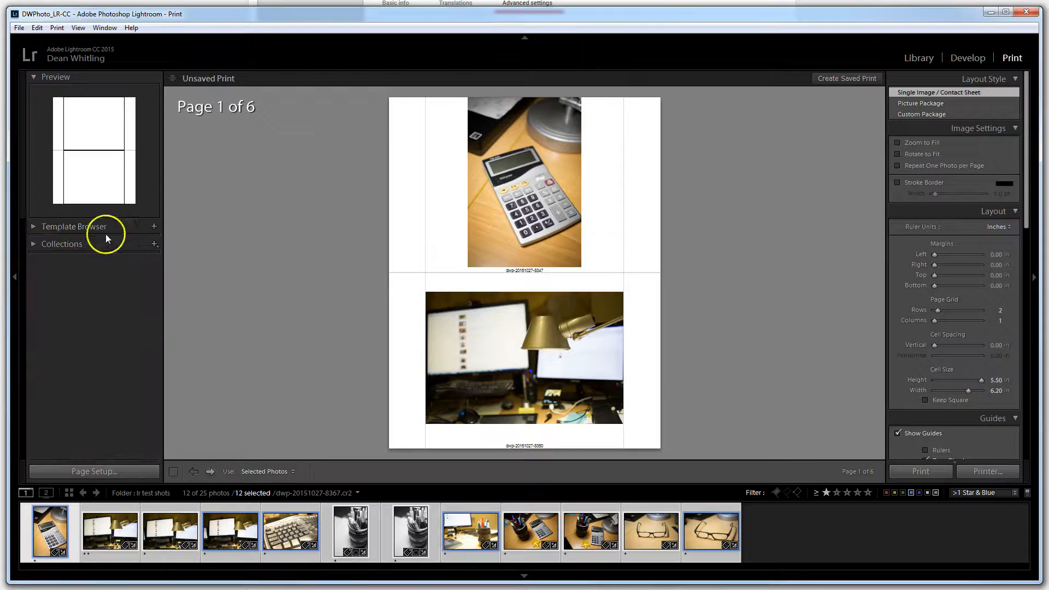
pyautogui.click(34, 77)
pyautogui.click(33, 96)
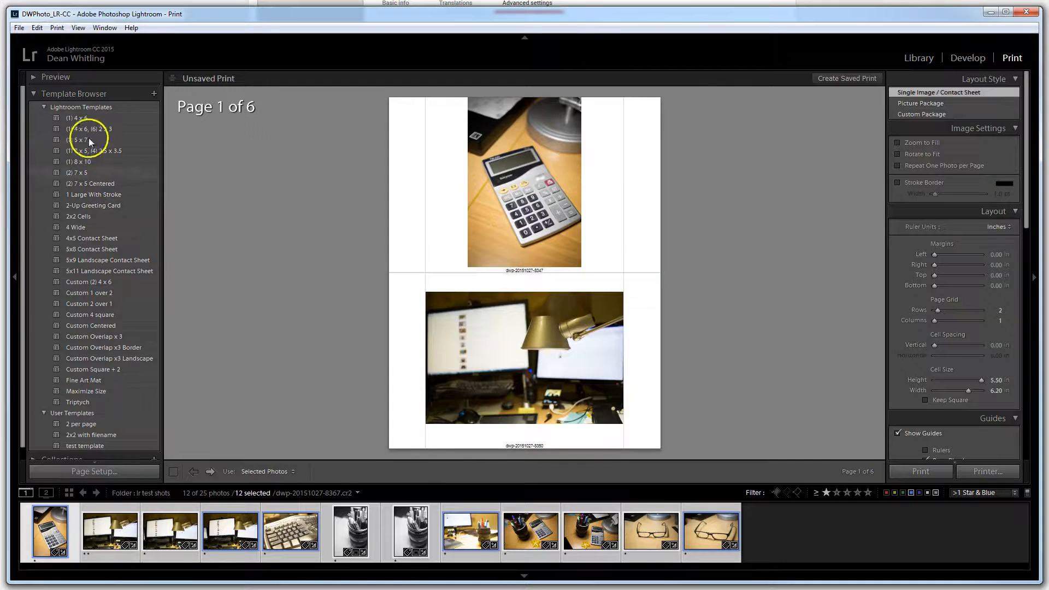
# Try the Custom (2) 4 x 6, 5x11 Landscape Contact Sheet, Custom Overlap x 3, 4 Wide and 2x2 Cells templates
pyautogui.click(108, 282)
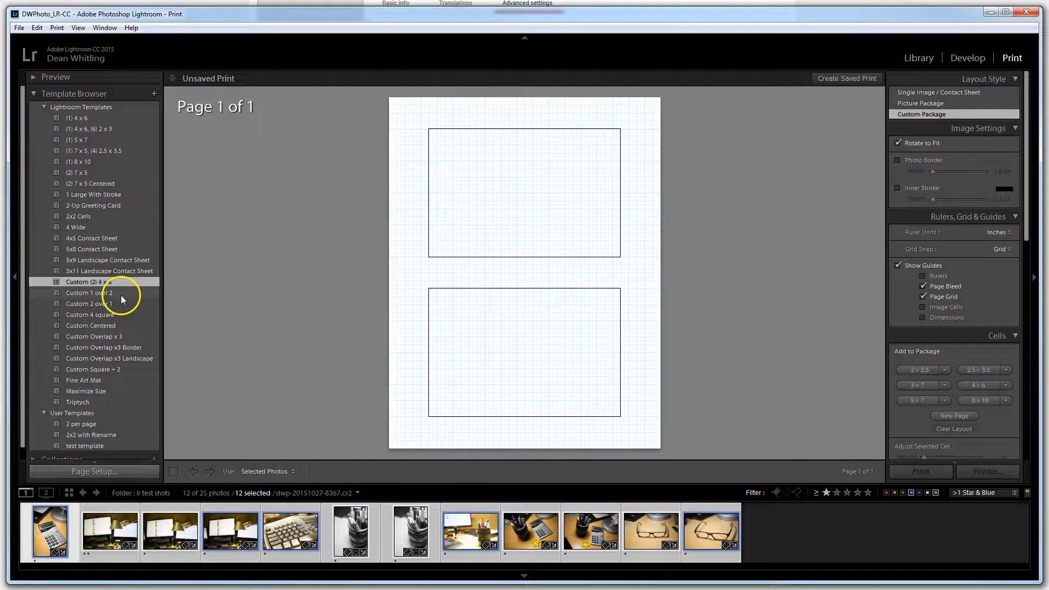
pyautogui.click(93, 271)
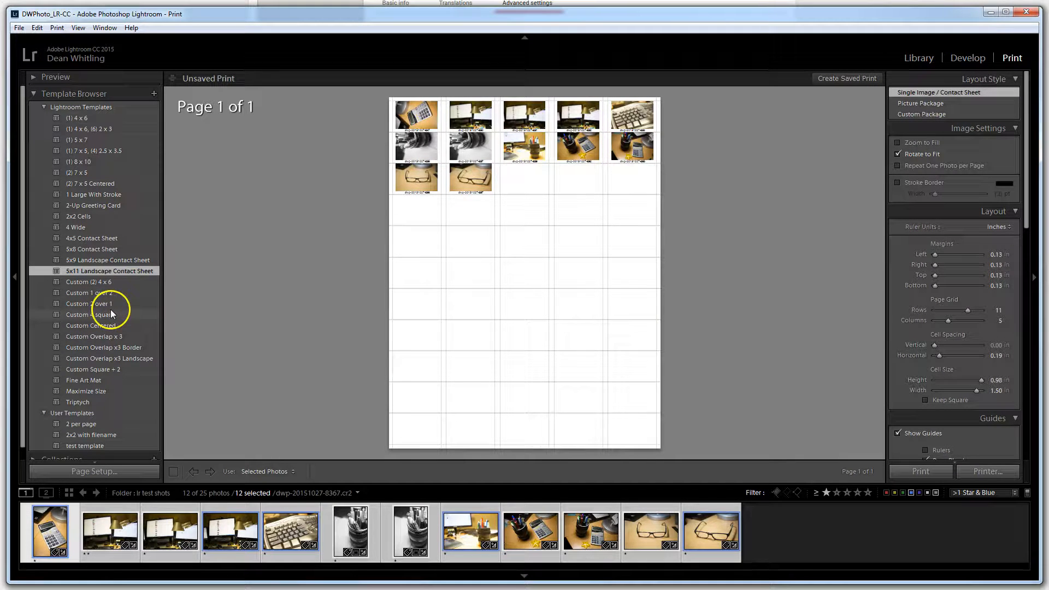
pyautogui.click(101, 339)
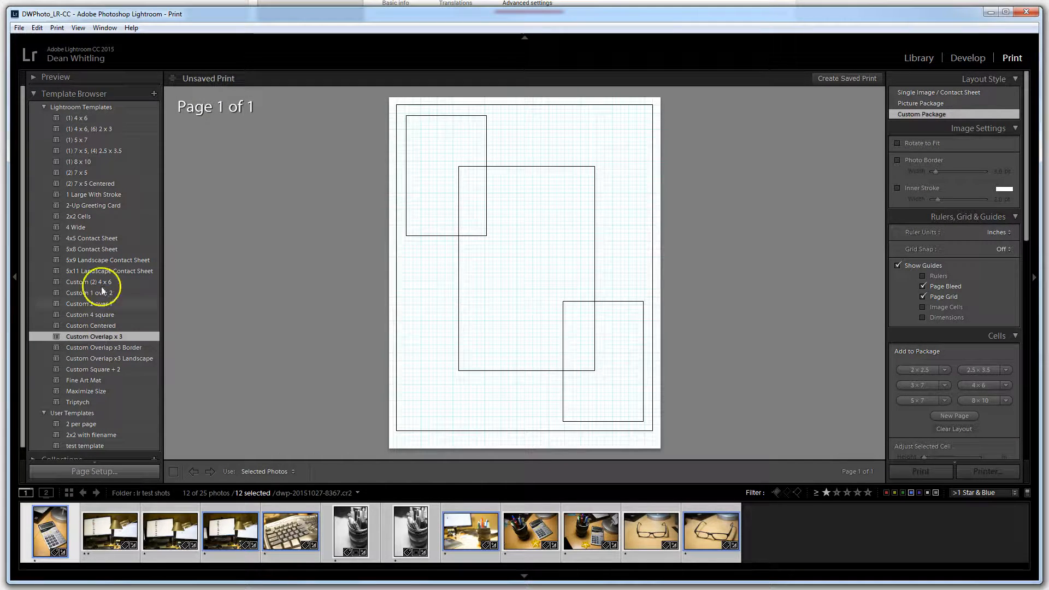
pyautogui.click(79, 227)
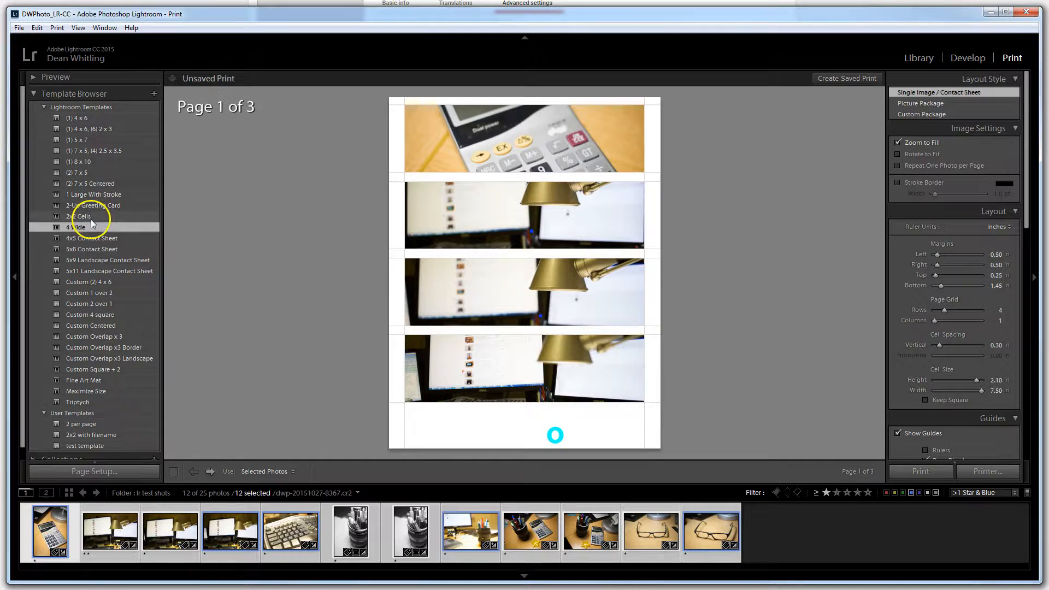
pyautogui.click(91, 217)
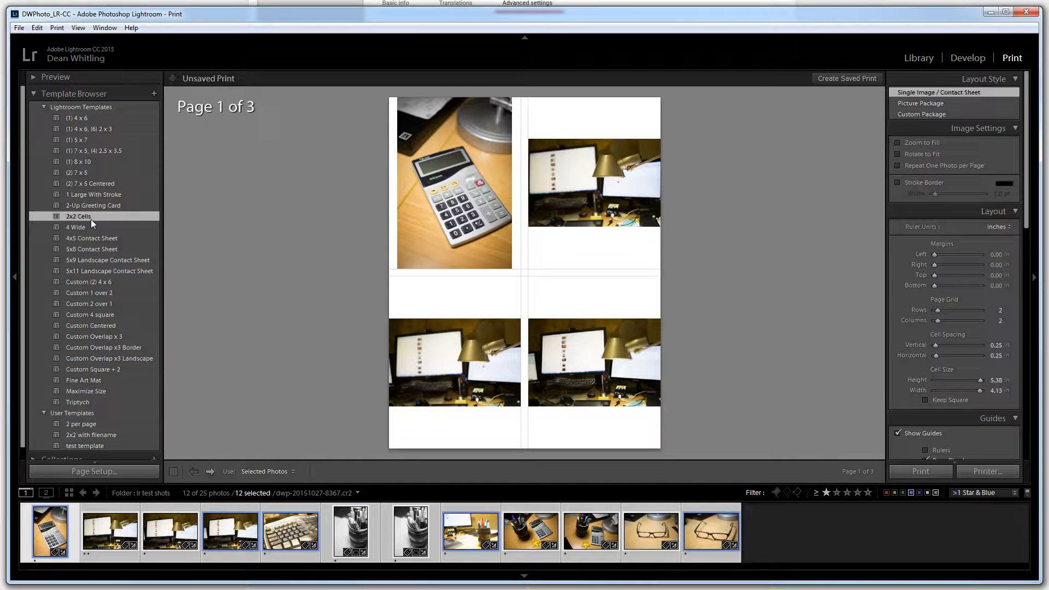
# Compare the 2 per page and 4x5 Contact Sheet templates with 2x2 with filename, ending on 2x2 with filename
pyautogui.scroll(-1, 112, 322)
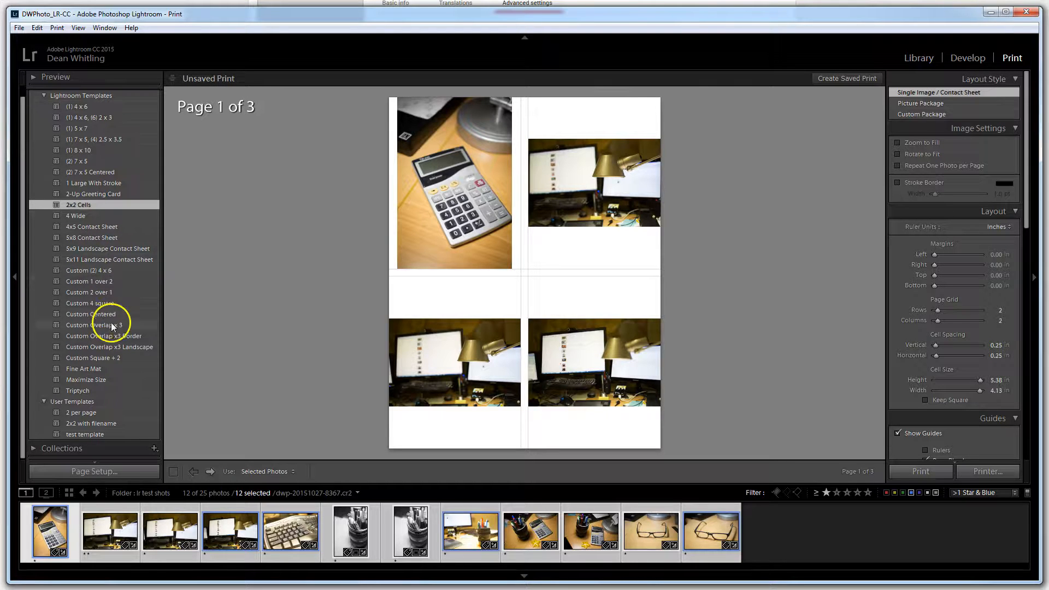
pyautogui.click(91, 413)
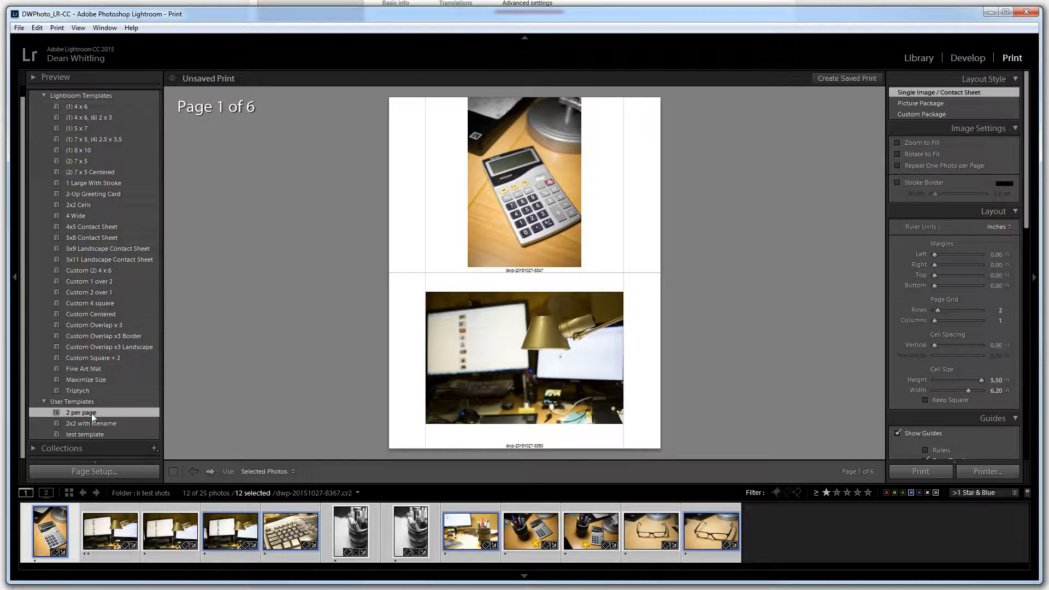
pyautogui.click(103, 427)
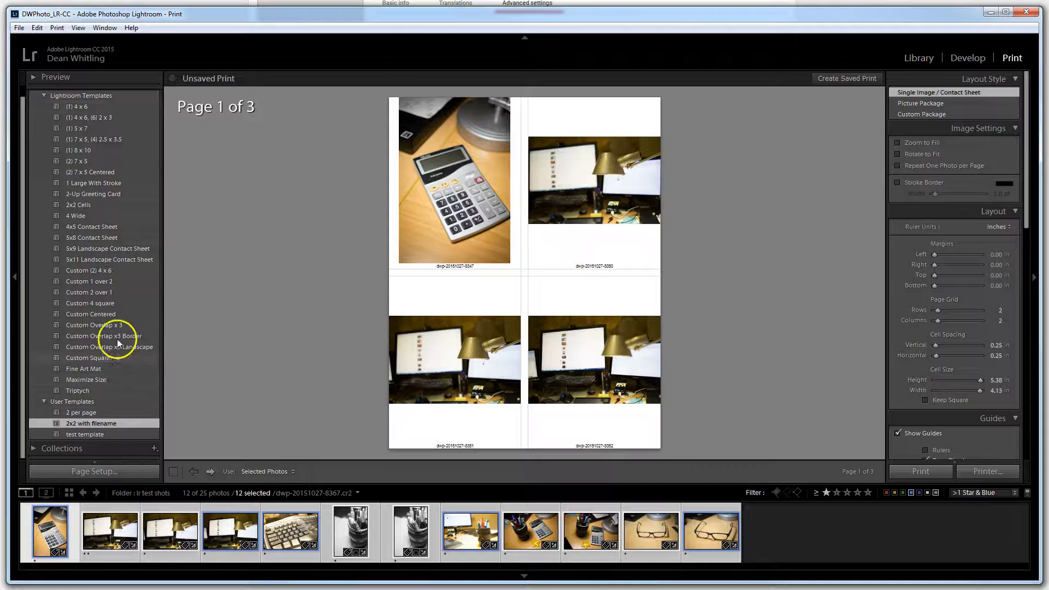
pyautogui.click(100, 227)
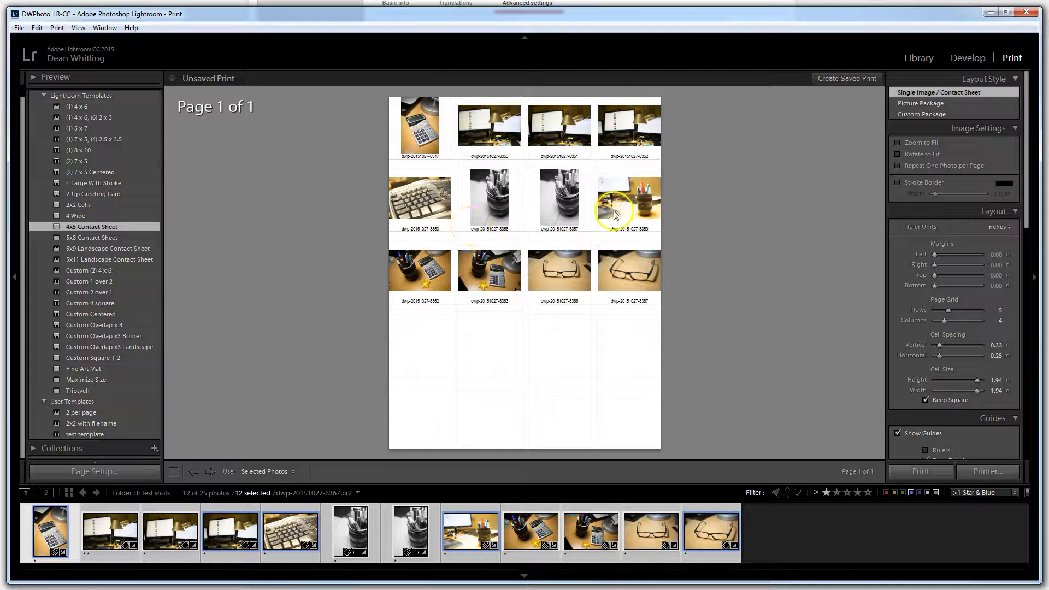
pyautogui.click(80, 413)
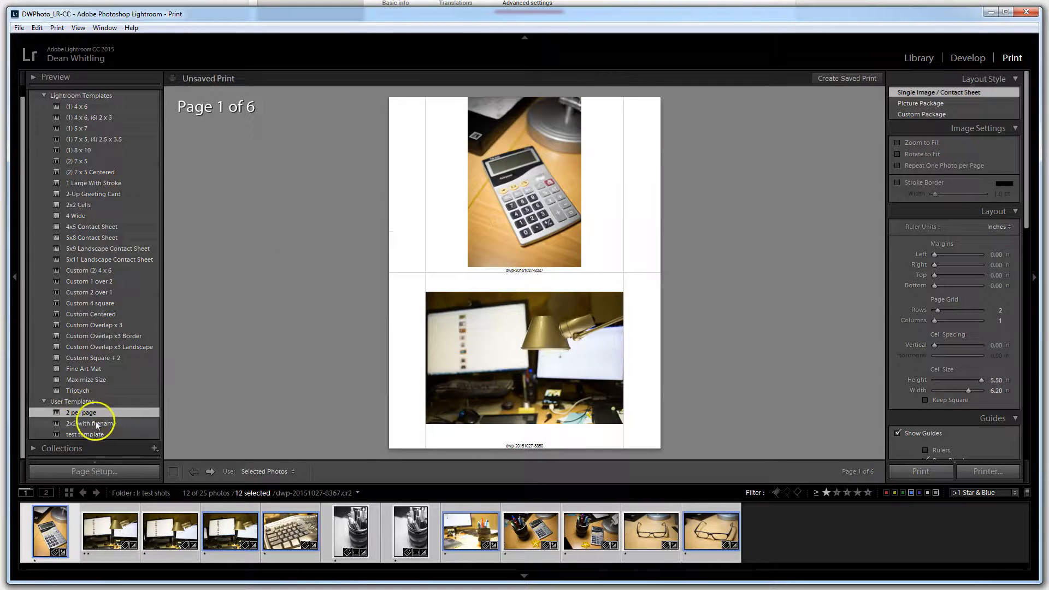
pyautogui.click(97, 424)
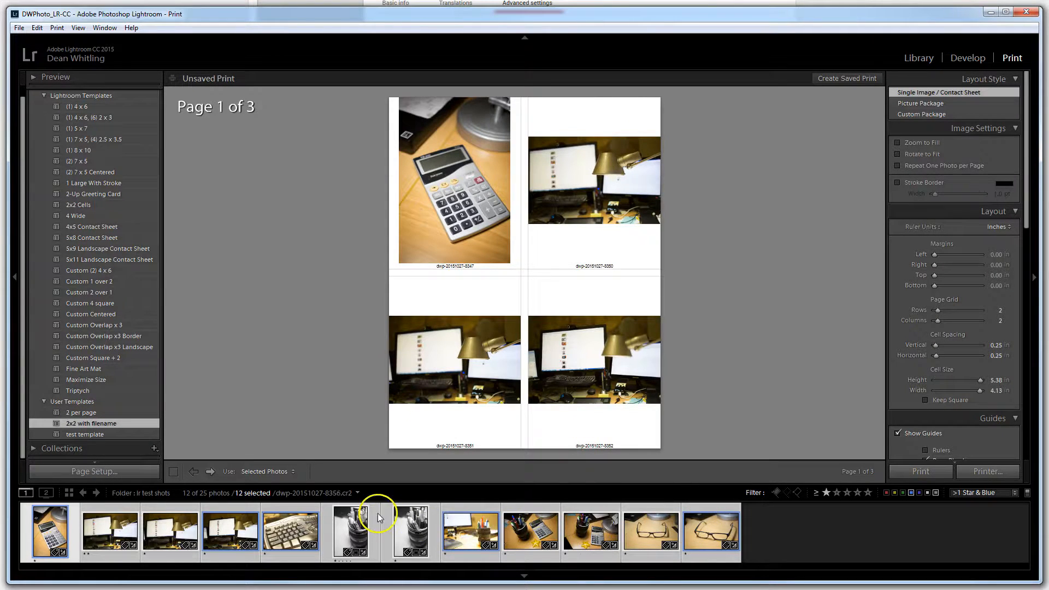
# Deselect all photos, then reselect the first one, extend the selection to four, and finally to all twelve
pyautogui.hotkey('ctrl', 'd')
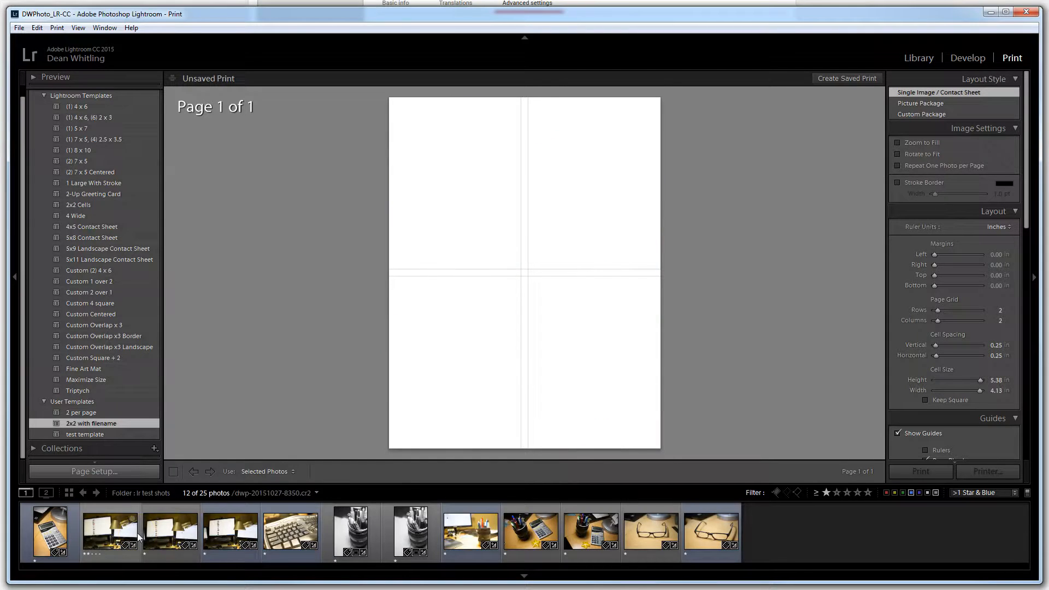
pyautogui.click(51, 531)
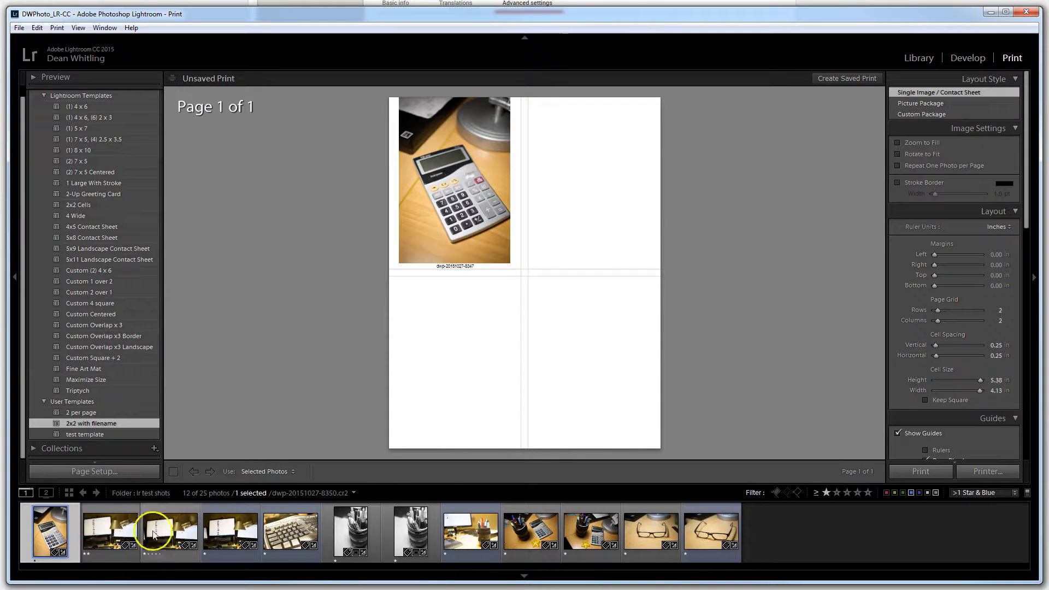
pyautogui.keyDown('shift'); pyautogui.click(238, 533); pyautogui.keyUp('shift')
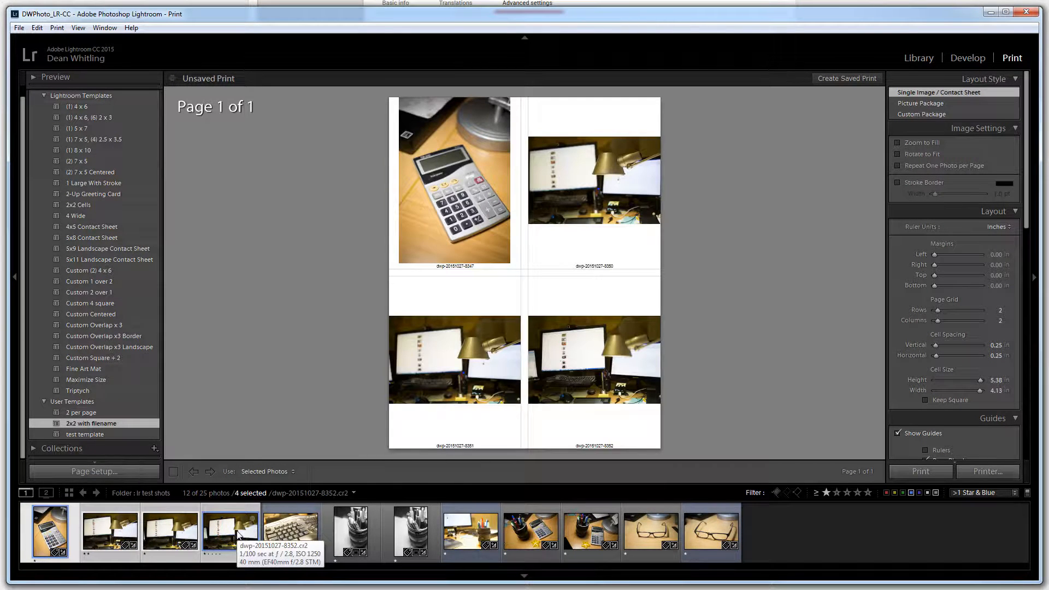
pyautogui.keyDown('shift'); pyautogui.click(697, 534); pyautogui.keyUp('shift')
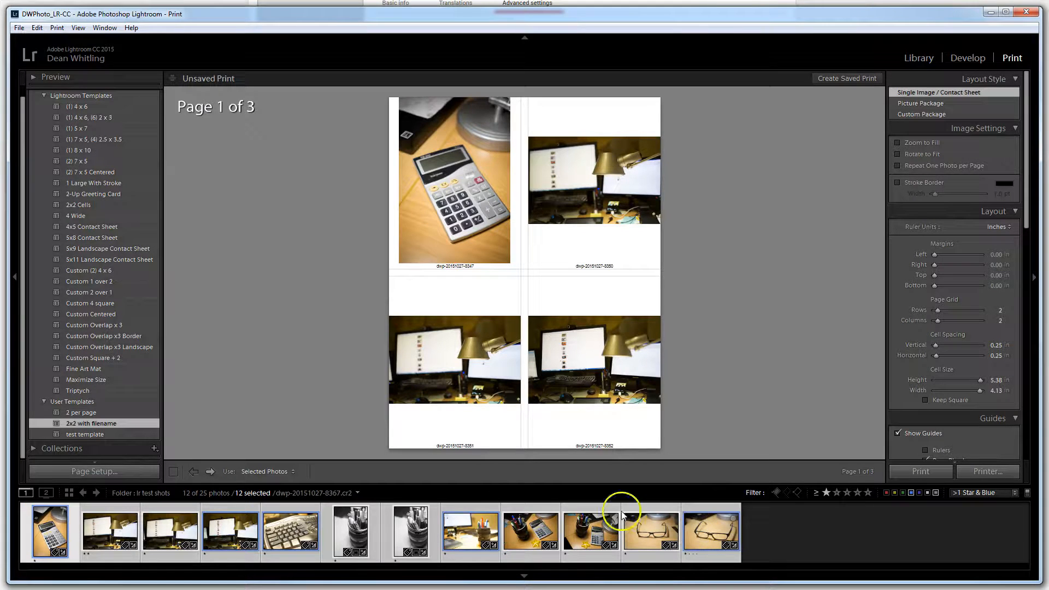
# Page through the print layout to its last page and return to the first to review the photo arrangement
pyautogui.click(210, 473)
pyautogui.click(209, 473)
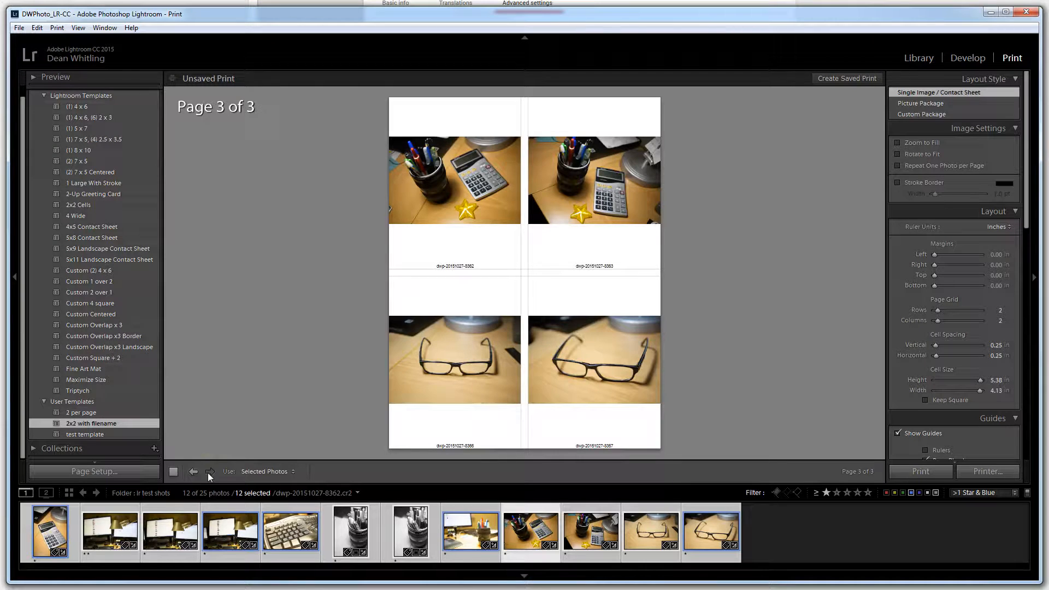
pyautogui.click(194, 471)
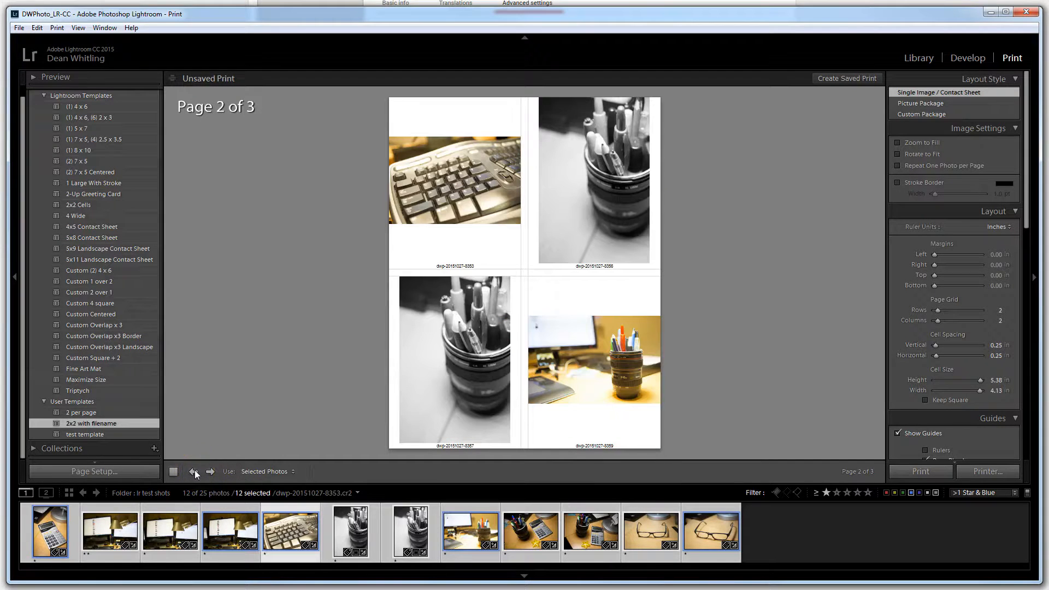
pyautogui.click(195, 471)
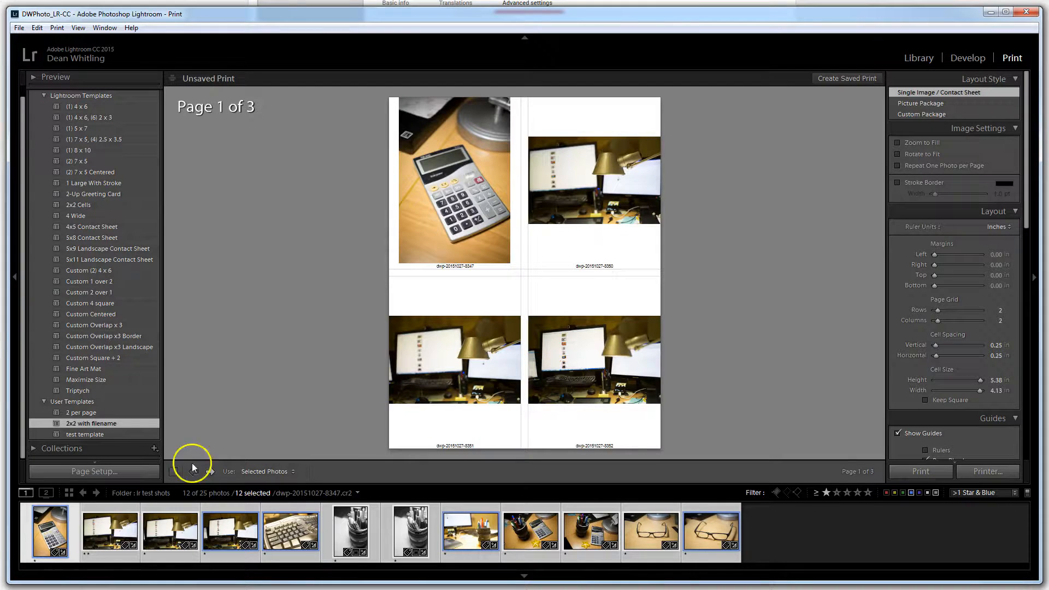
# Apply the 2 per page user template, try the Picture Package layout style, and return to Single Image / Contact Sheet
pyautogui.click(91, 414)
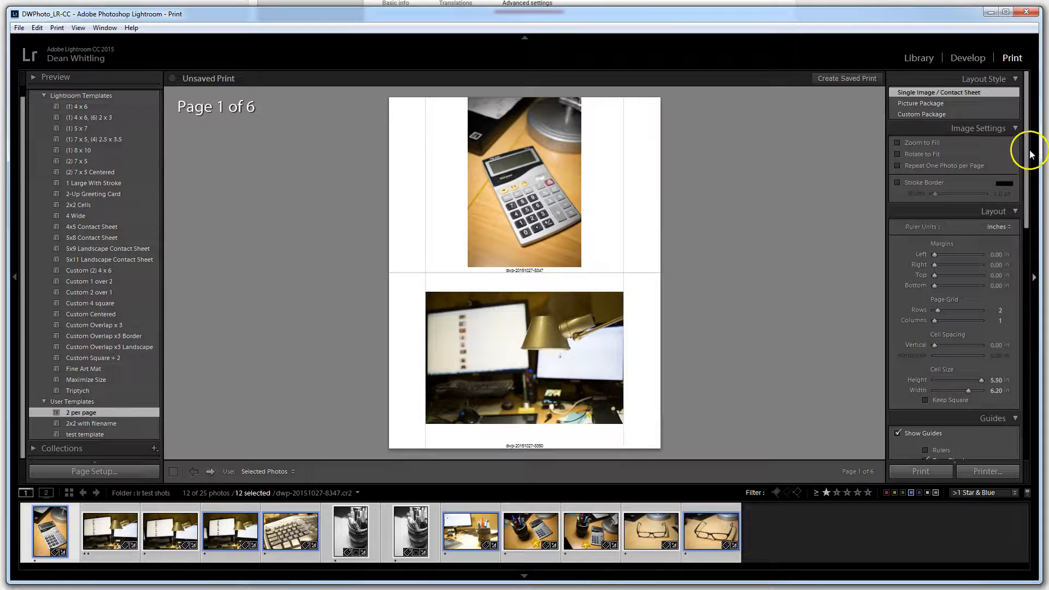
pyautogui.moveTo(1026, 153)
pyautogui.mouseDown()
pyautogui.moveTo(1027, 165)
pyautogui.moveTo(1027, 138)
pyautogui.mouseUp()
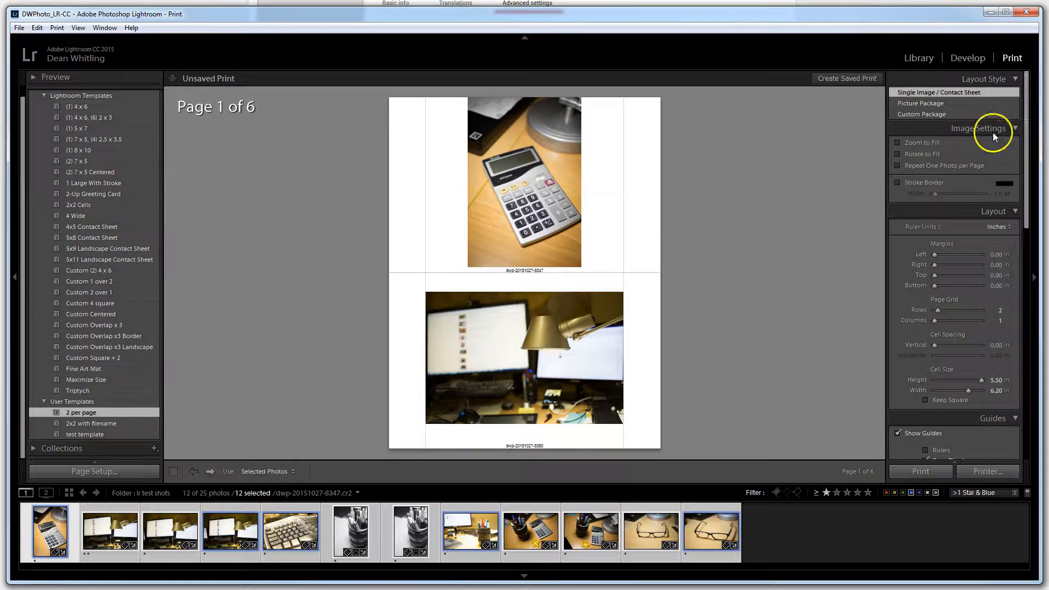
pyautogui.click(912, 103)
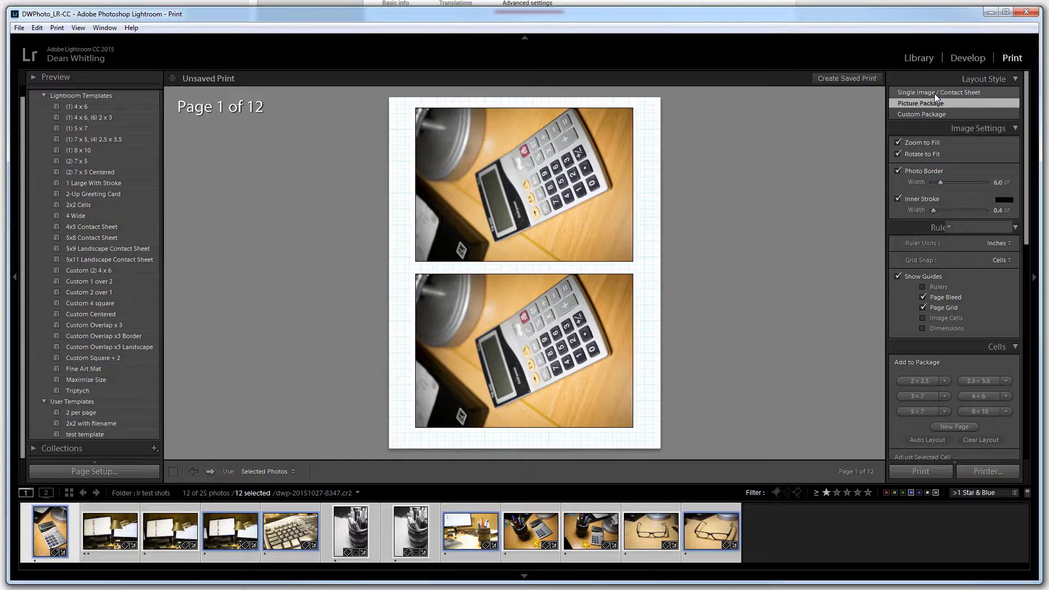
pyautogui.click(934, 93)
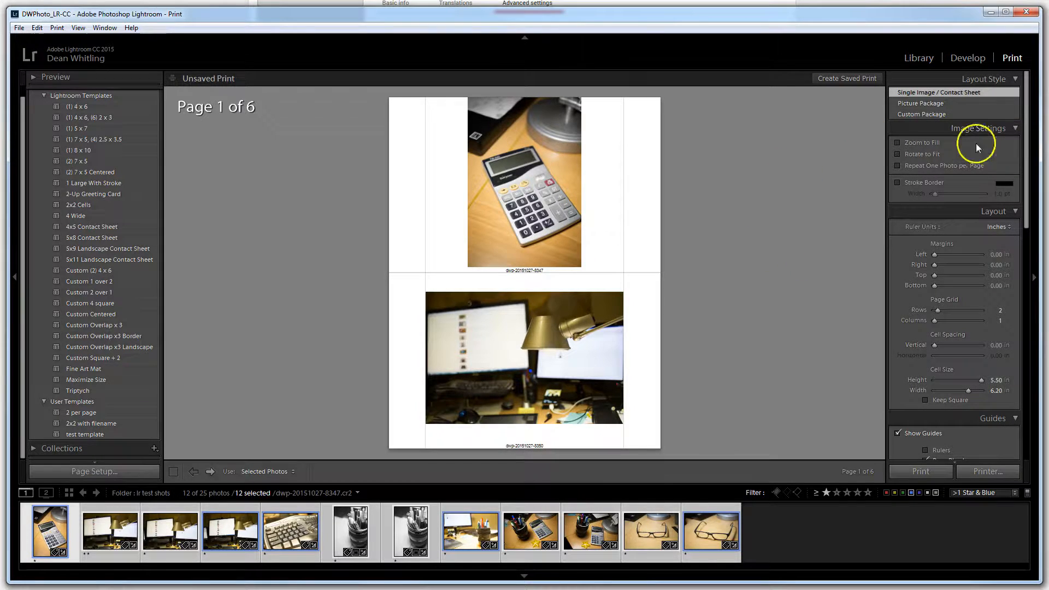
# Try the Zoom to Fill and Rotate to Fit image settings, switching each one off again
pyautogui.click(896, 142)
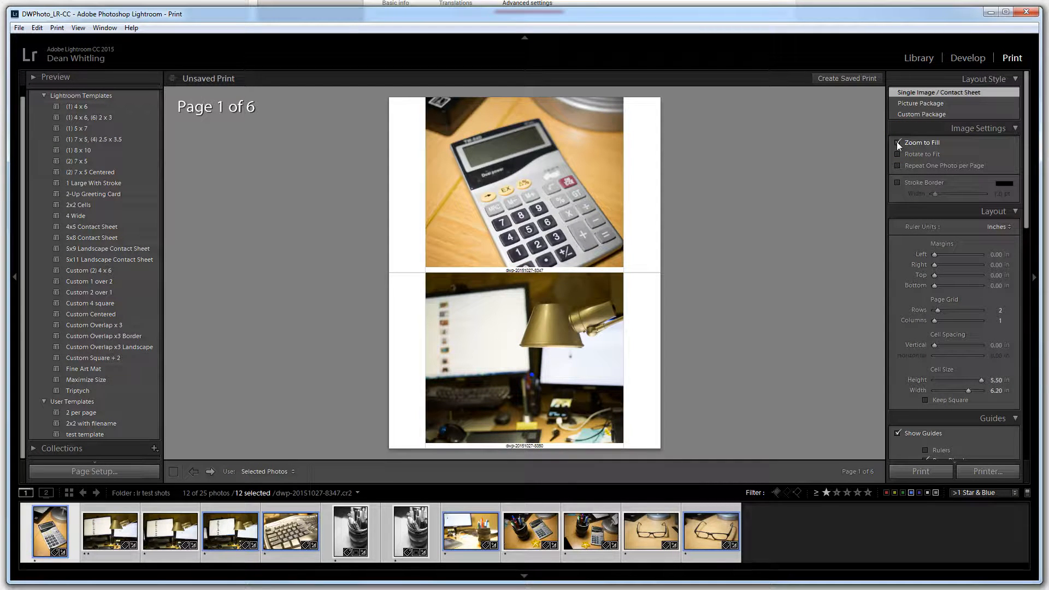
pyautogui.click(897, 142)
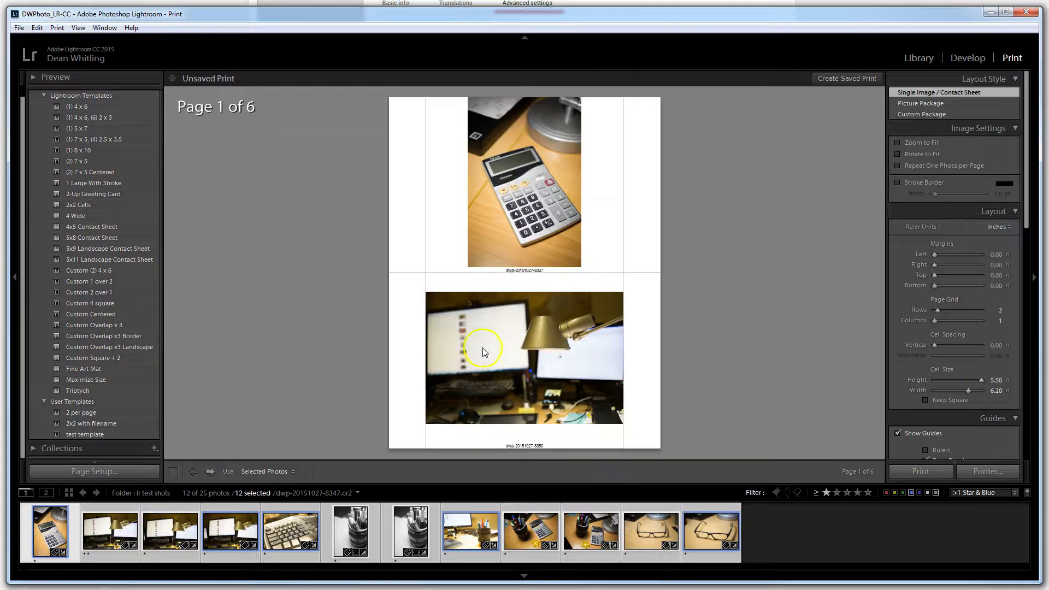
pyautogui.click(896, 154)
pyautogui.click(896, 154)
# Widen the print cells to 6.87 in within the layout settings
pyautogui.moveTo(934, 254); pyautogui.dragTo(935, 309)
pyautogui.moveTo(935, 345)
pyautogui.mouseDown()
pyautogui.moveTo(954, 345)
pyautogui.moveTo(933, 347)
pyautogui.mouseUp()
pyautogui.moveTo(981, 380)
pyautogui.mouseDown()
pyautogui.moveTo(946, 392)
pyautogui.moveTo(984, 391)
pyautogui.moveTo(970, 391)
pyautogui.mouseUp()
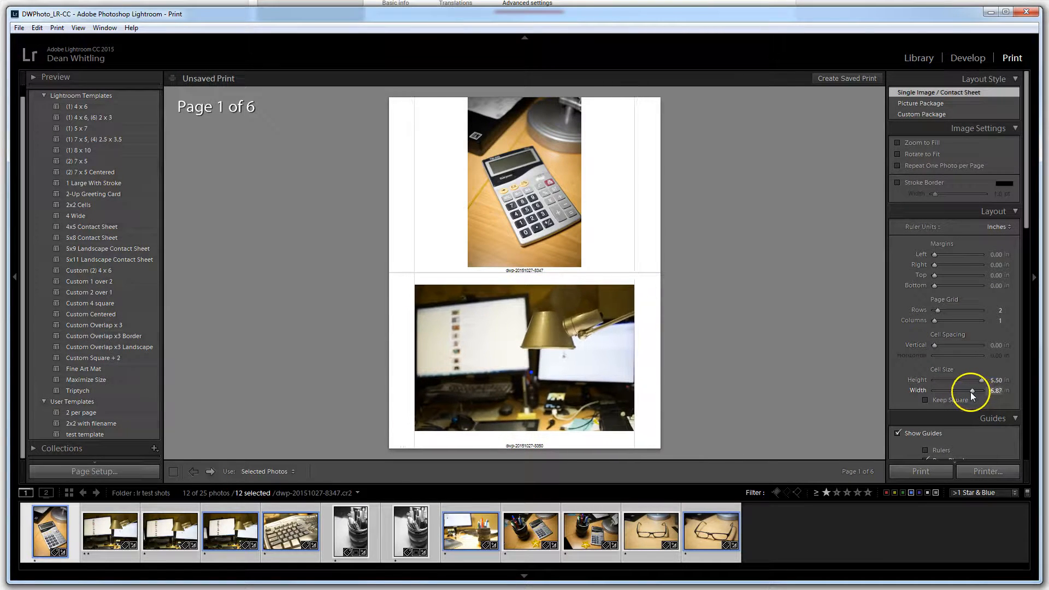
# Test the guide display options by toggling all guides, rulers, page bleed, and margins and gutters, and turn on the Image Cells guide
pyautogui.scroll(-3, 945, 378)
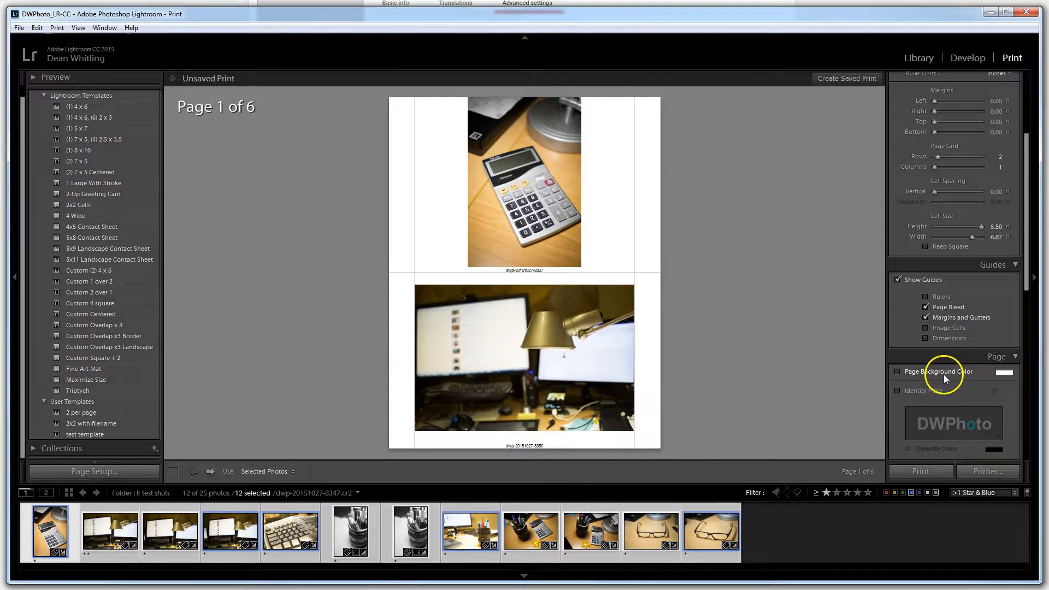
pyautogui.click(895, 280)
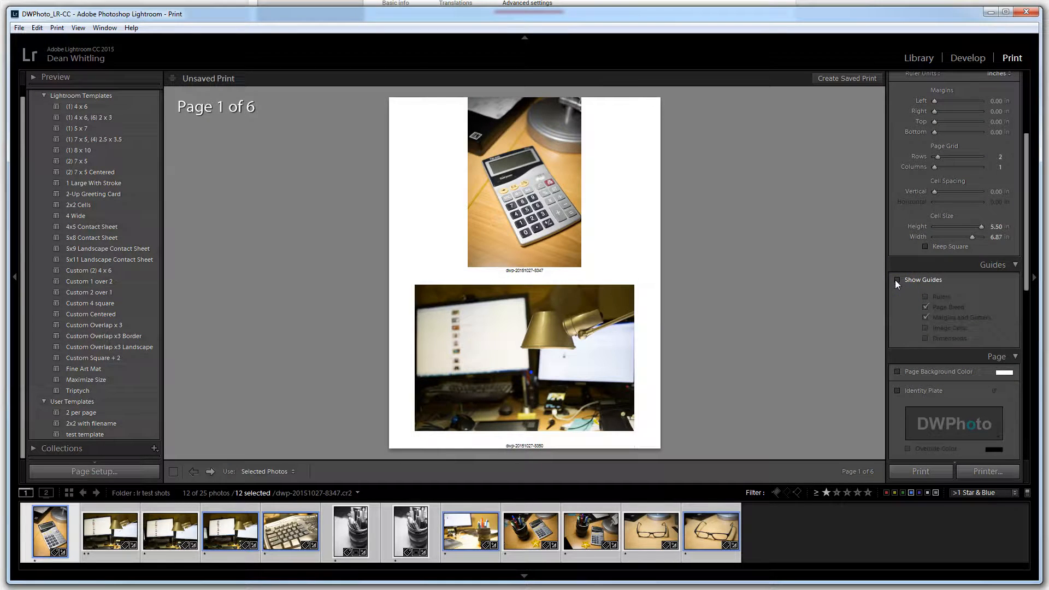
pyautogui.click(896, 280)
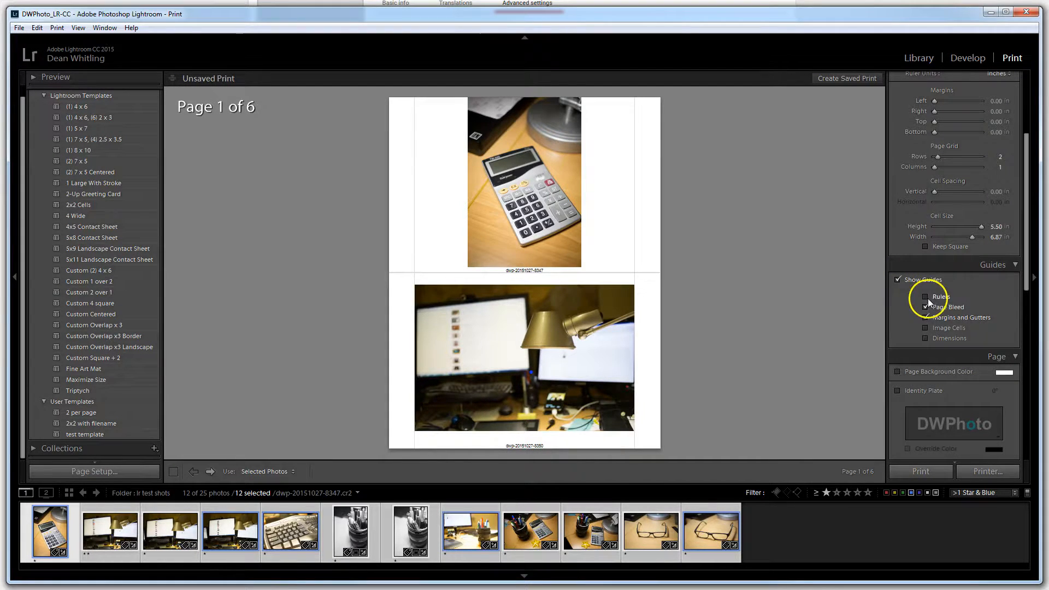
pyautogui.click(926, 297)
pyautogui.click(925, 296)
pyautogui.click(925, 306)
pyautogui.click(926, 308)
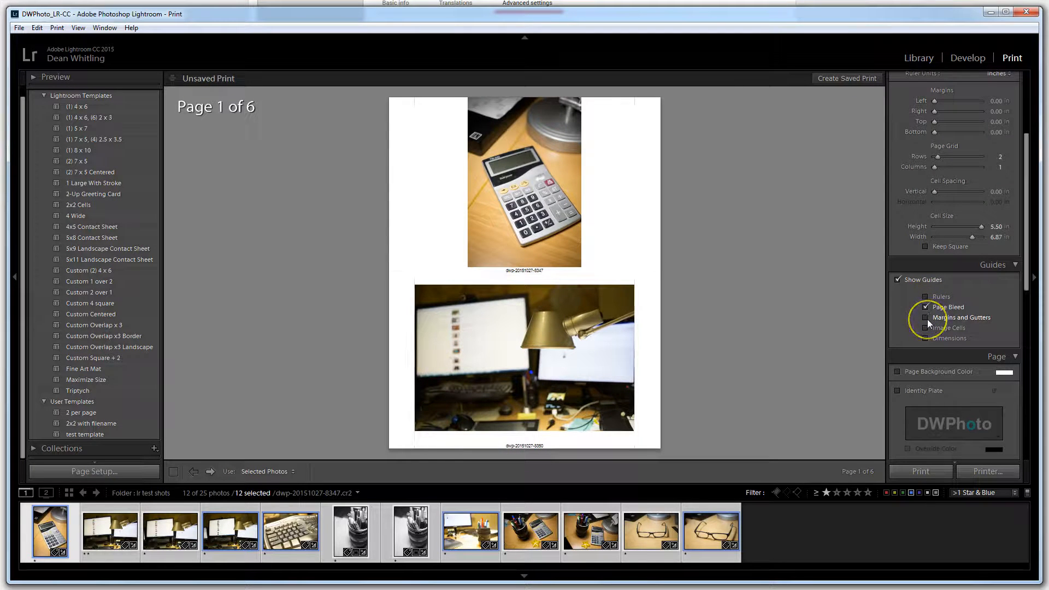
pyautogui.click(925, 328)
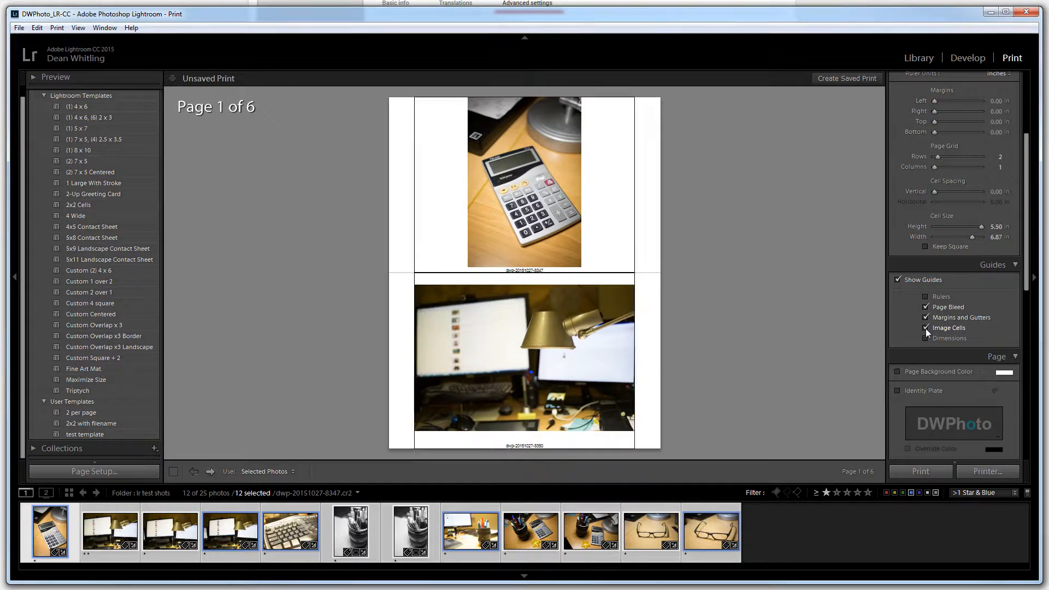
# Try the Dimensions guide, turn off the Dimensions and Image Cells guides, and leave Margins and Gutters switched on
pyautogui.click(925, 338)
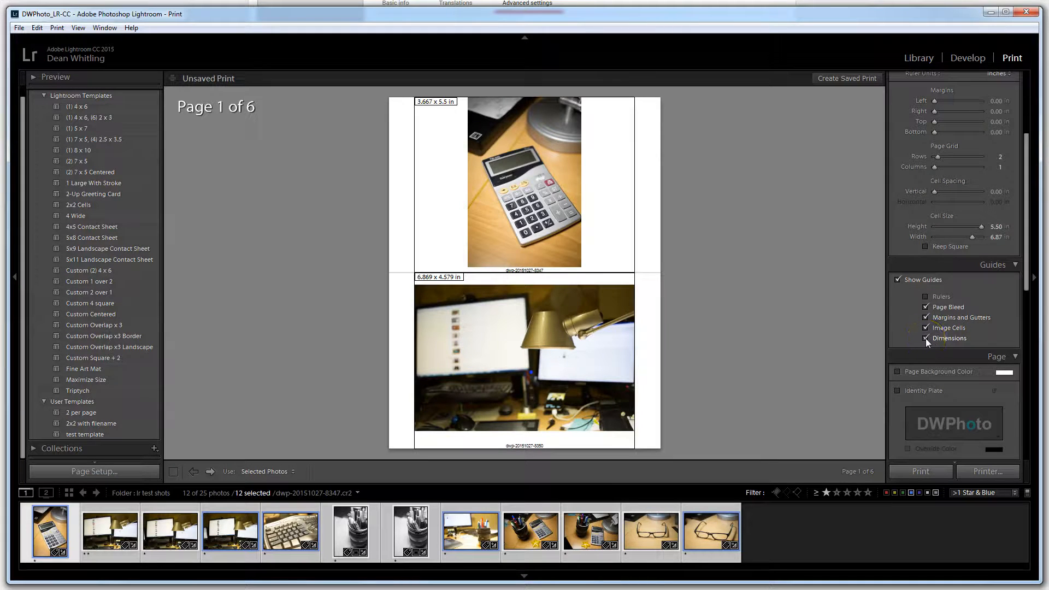
pyautogui.click(926, 329)
pyautogui.click(926, 336)
pyautogui.click(924, 316)
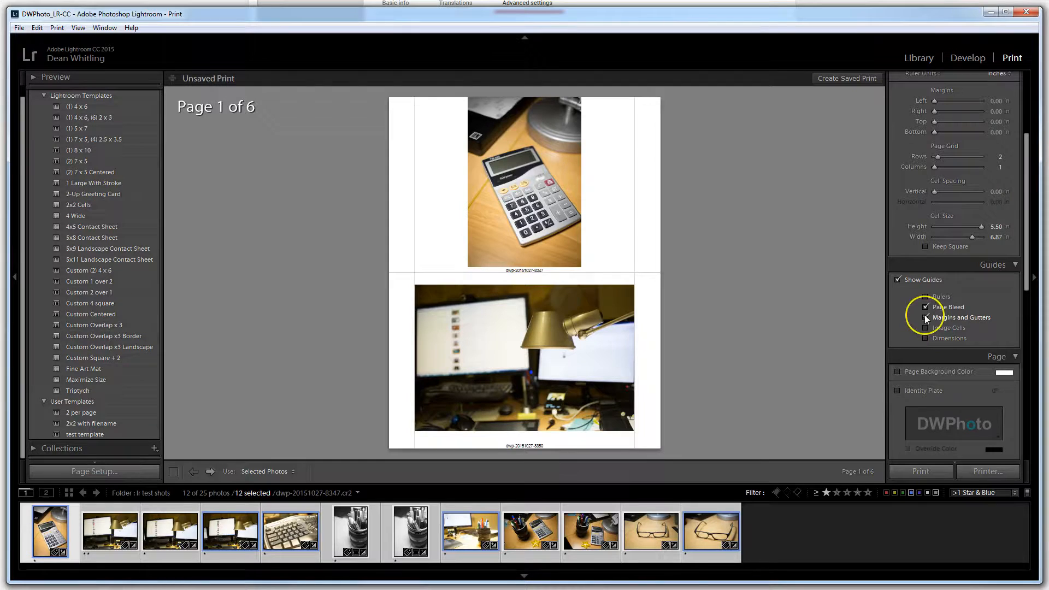
pyautogui.click(926, 317)
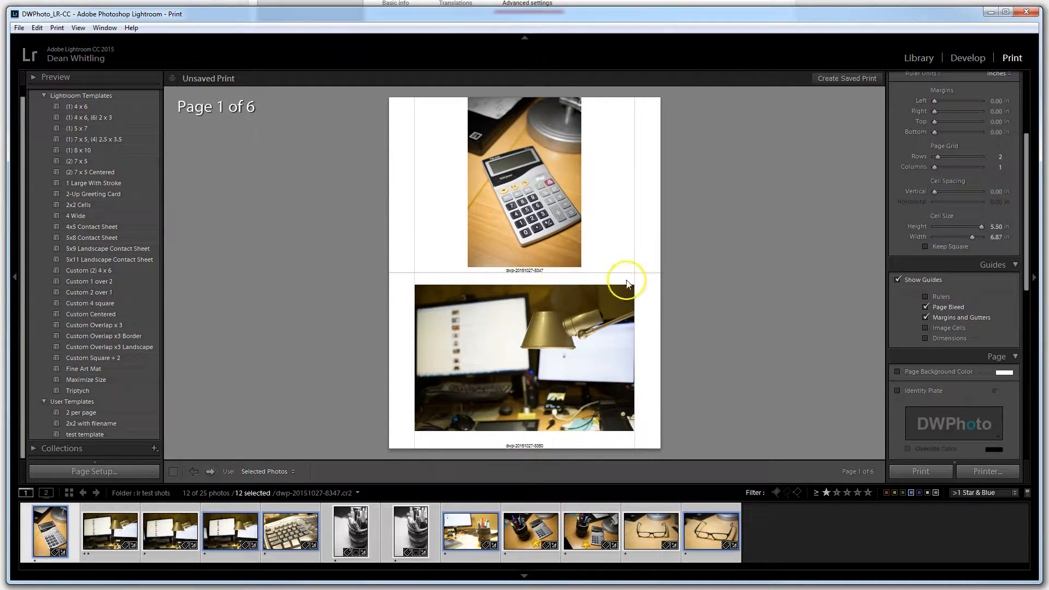
# Try Exposure and Equipment as the photo info under the prints, and return it to Filename
pyautogui.scroll(-3, 943, 340)
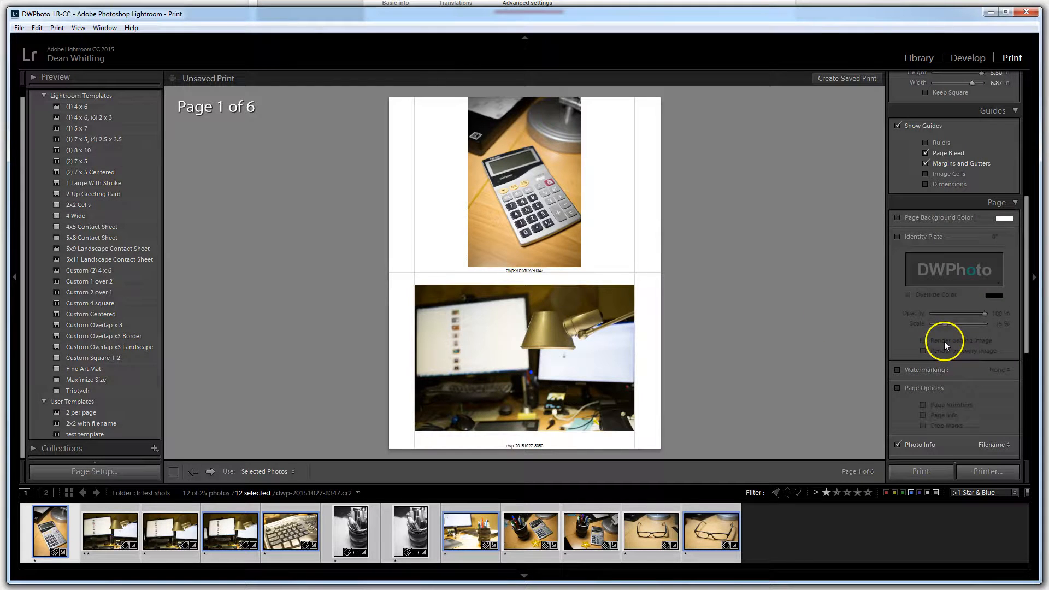
pyautogui.scroll(-1, 931, 328)
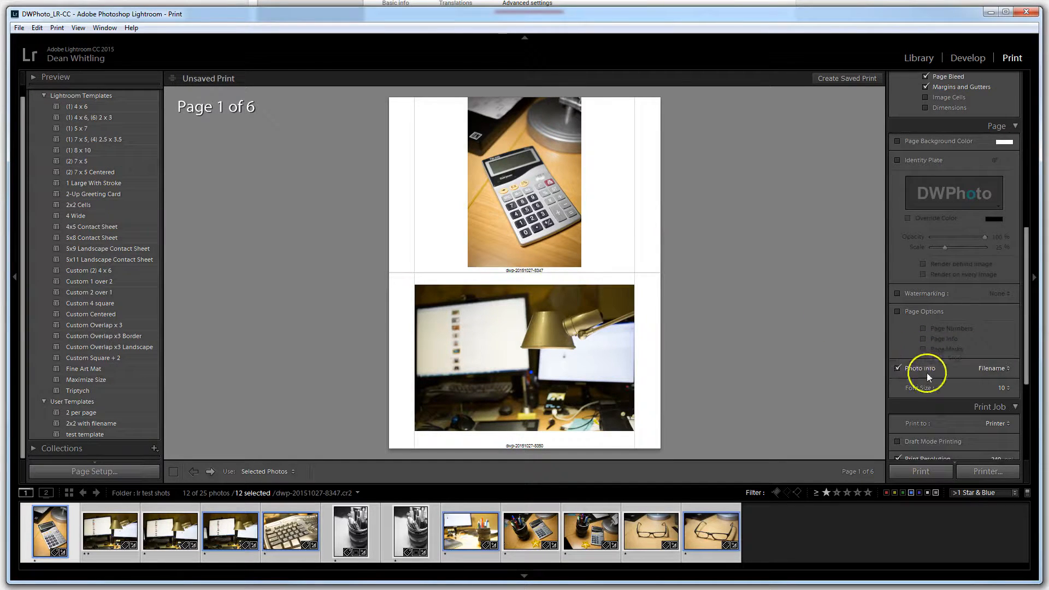
pyautogui.scroll(-2, 927, 374)
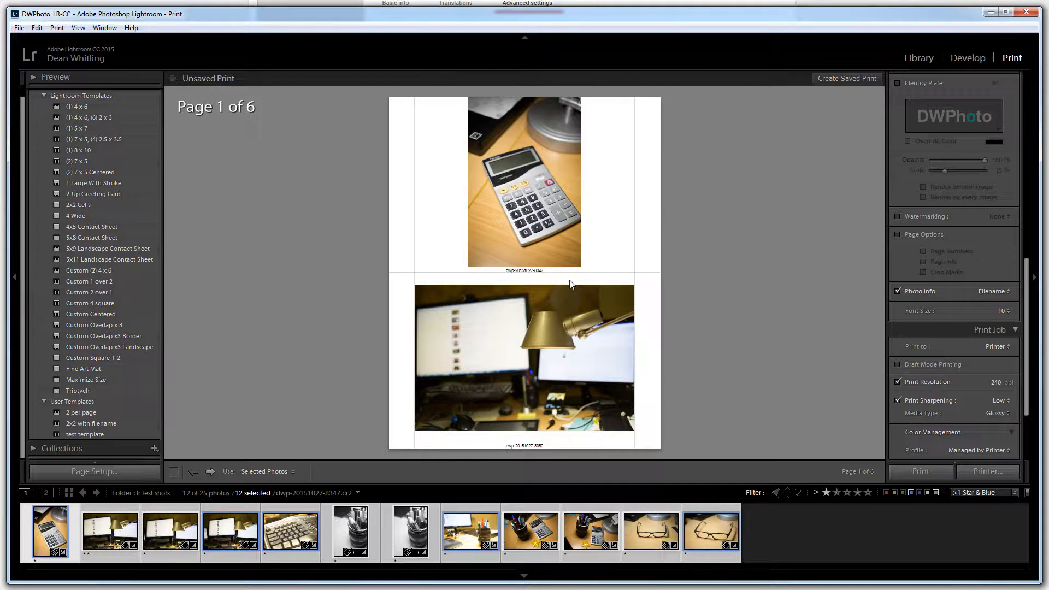
pyautogui.click(1003, 292)
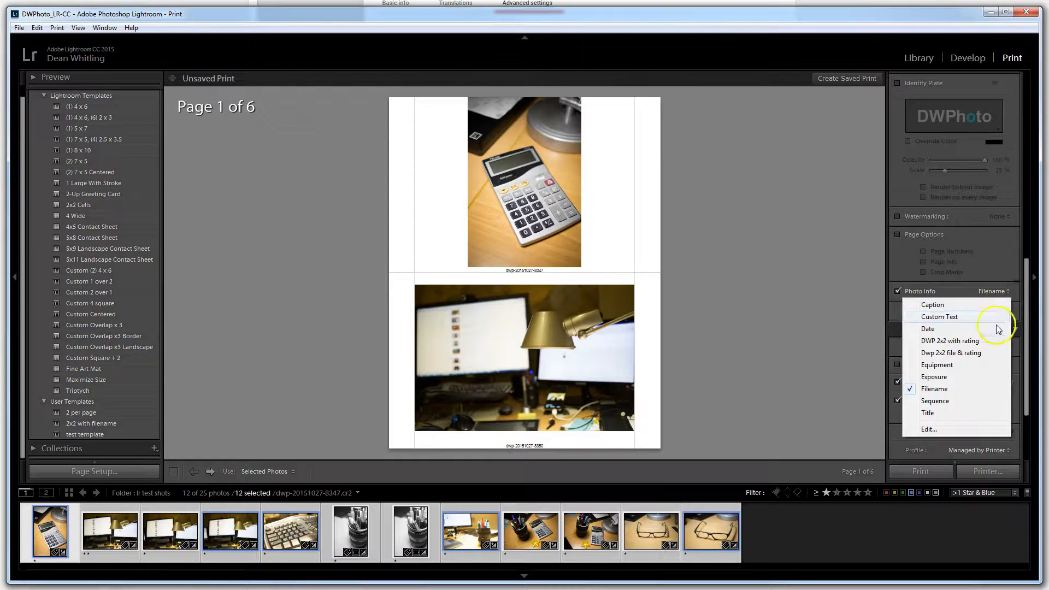
pyautogui.click(941, 376)
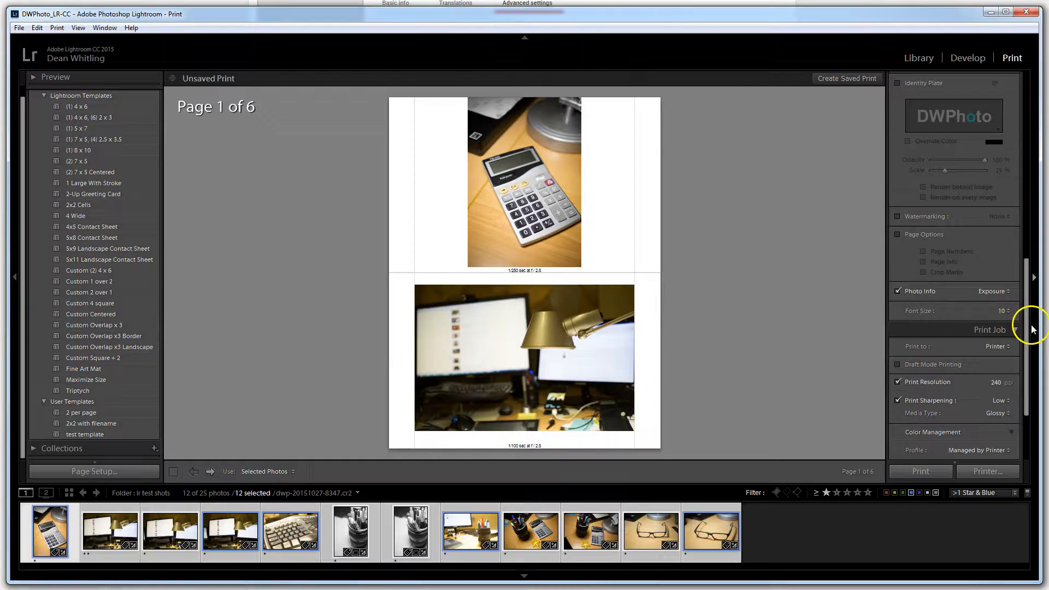
pyautogui.click(1003, 290)
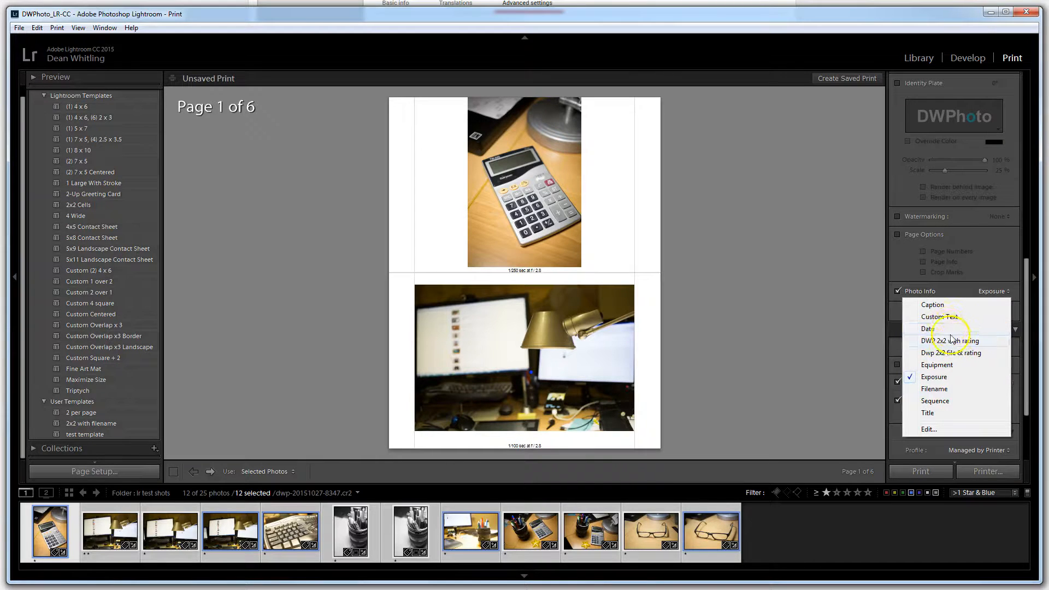
pyautogui.click(938, 365)
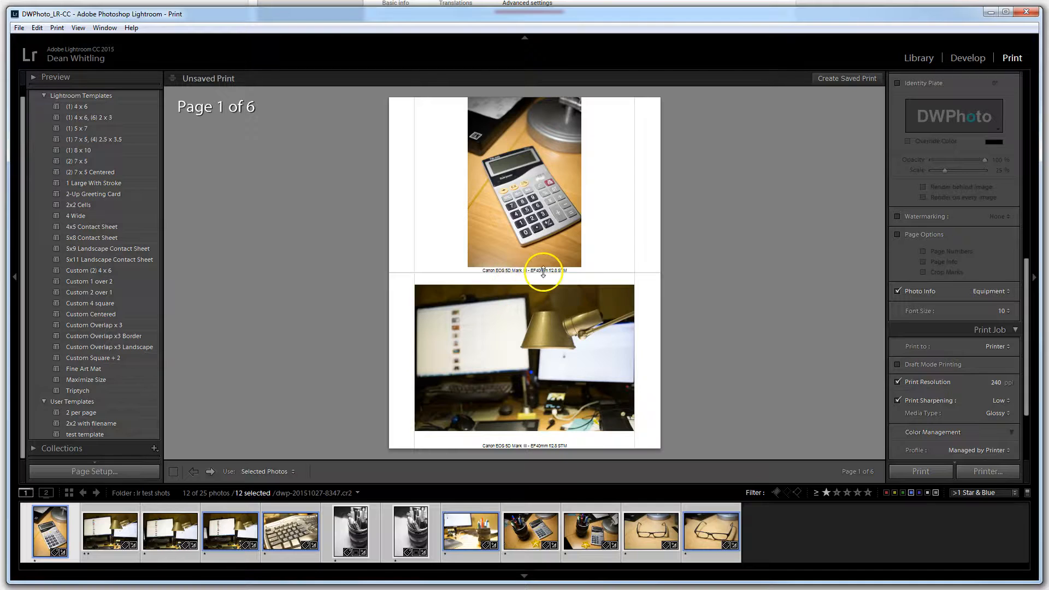
pyautogui.click(1006, 293)
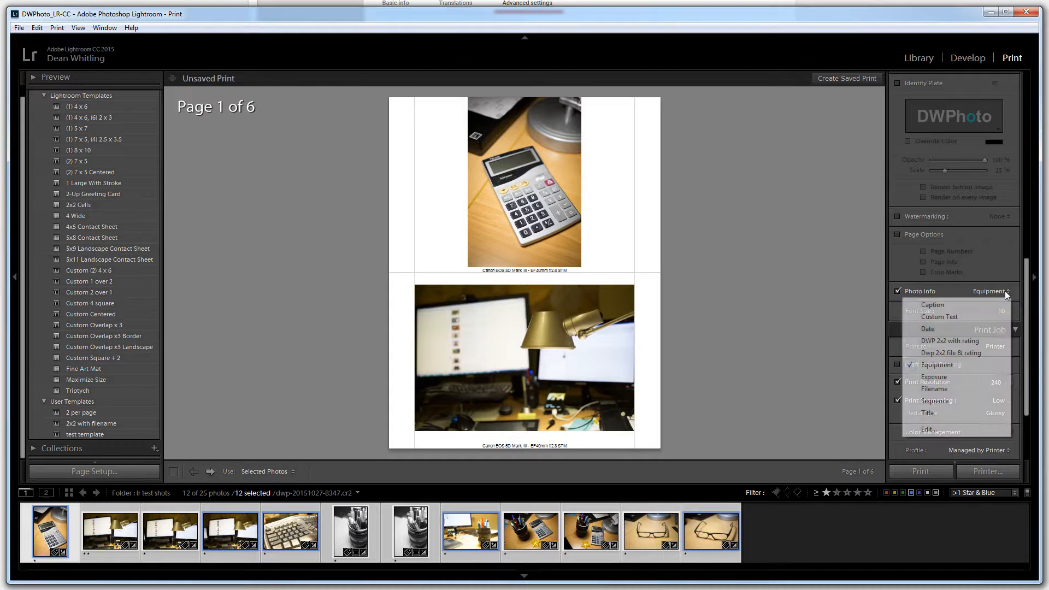
pyautogui.click(947, 388)
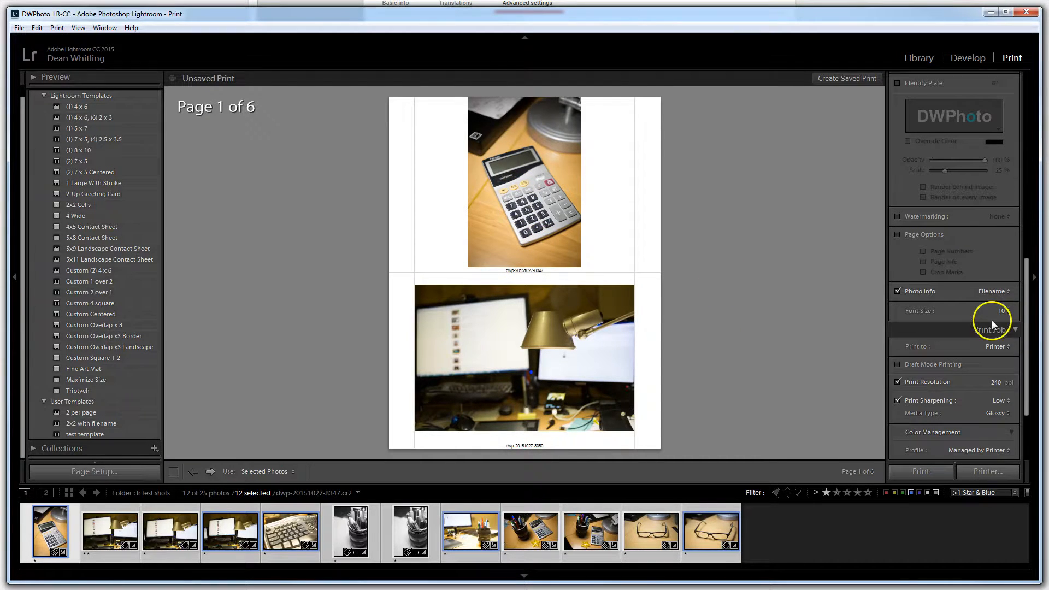
# Set the photo info font size to 12
pyautogui.click(1004, 310)
pyautogui.click(978, 360)
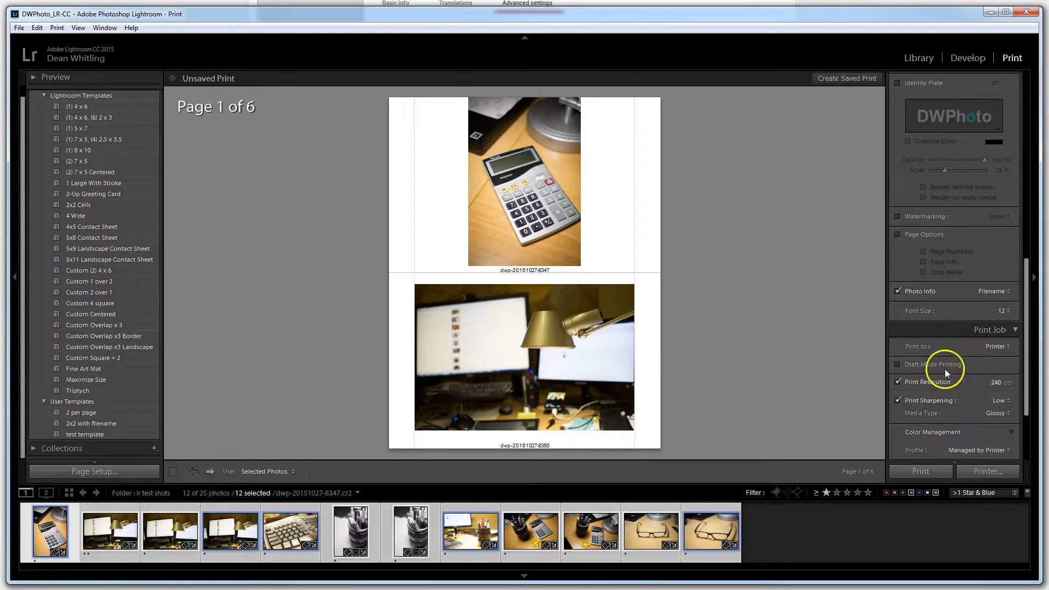
pyautogui.scroll(-3, 956, 365)
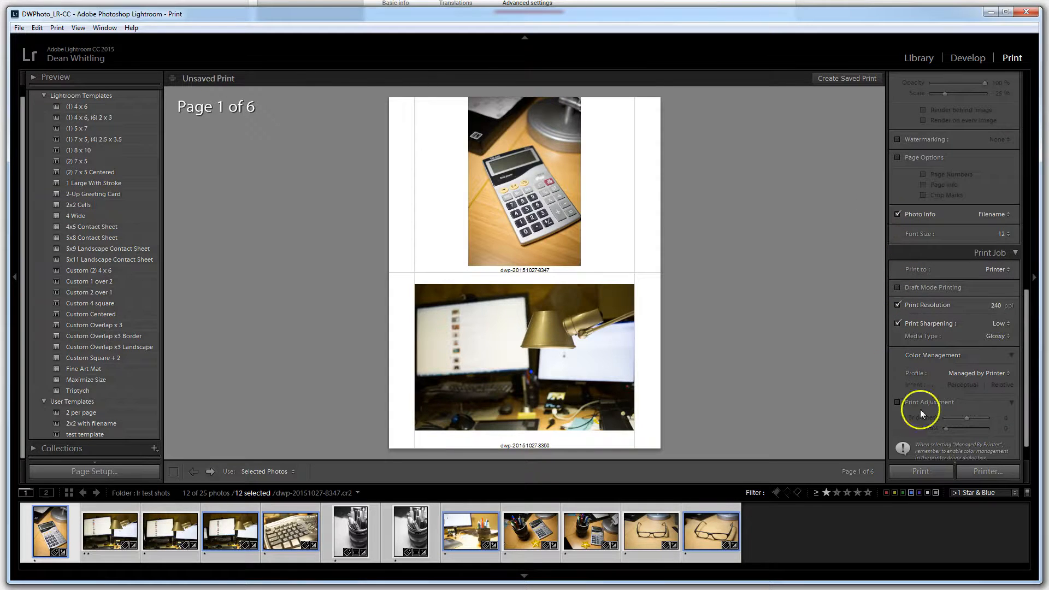
# Save the current print layout as a new template named LR Test in the User Templates folder
pyautogui.scroll(1, 95, 340)
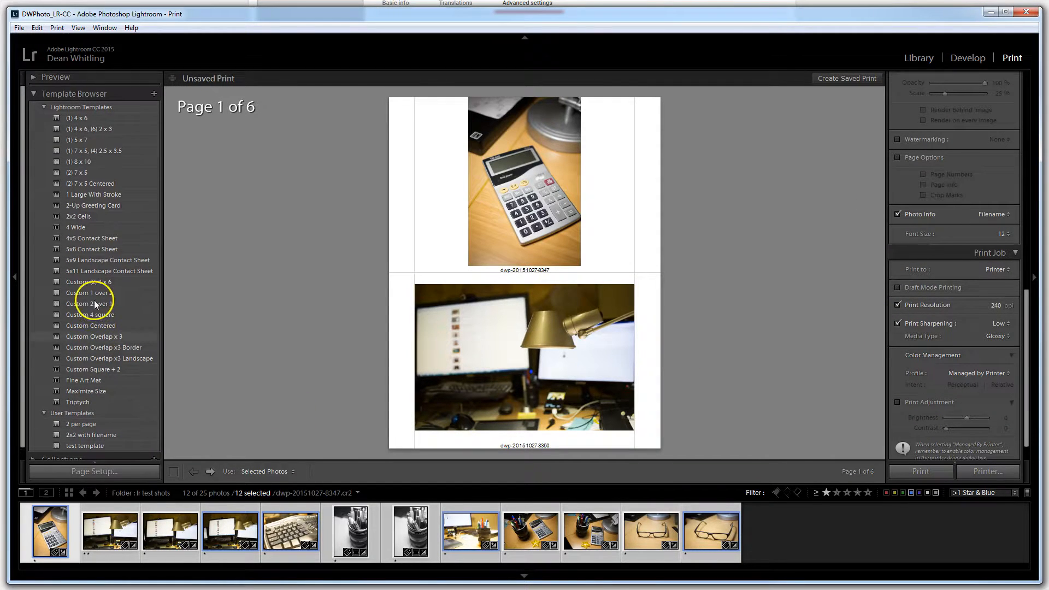
pyautogui.click(153, 93)
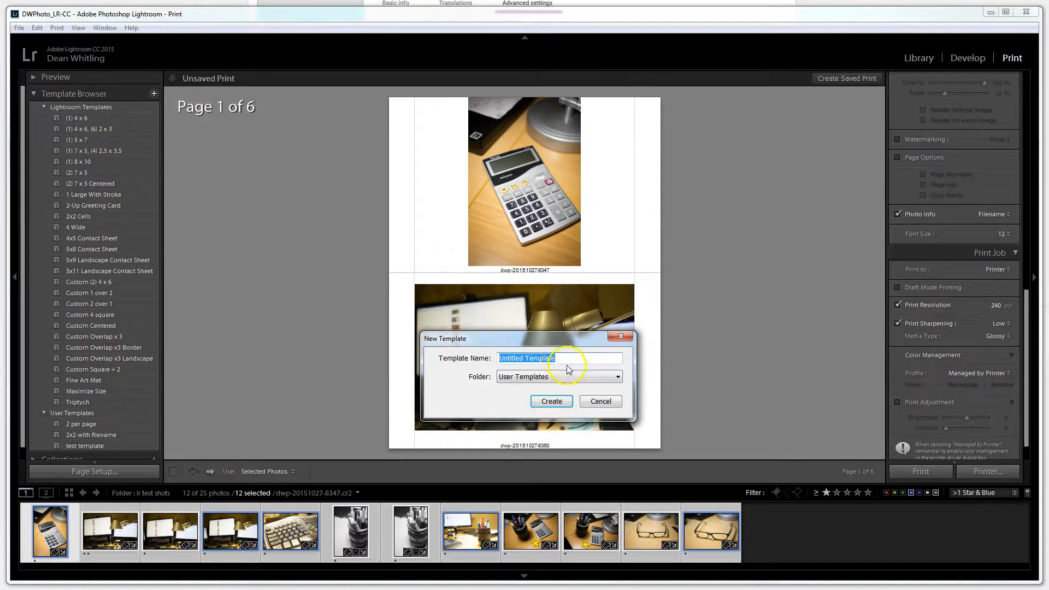
pyautogui.press('BackSpace')
pyautogui.write('LR ')
pyautogui.write('TR')
pyautogui.write('est')
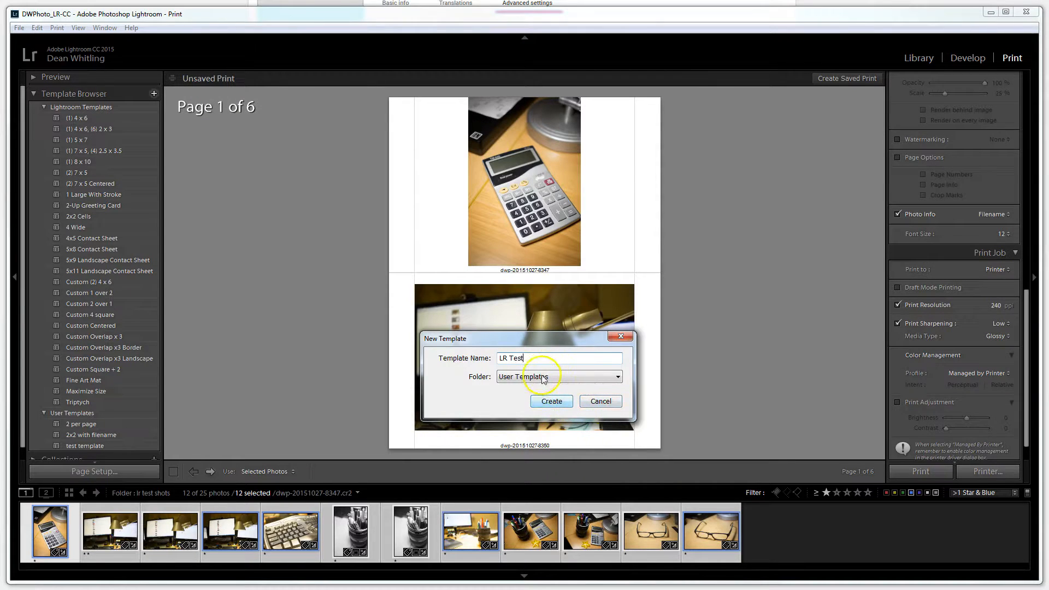
pyautogui.click(552, 404)
pyautogui.scroll(-1, 138, 393)
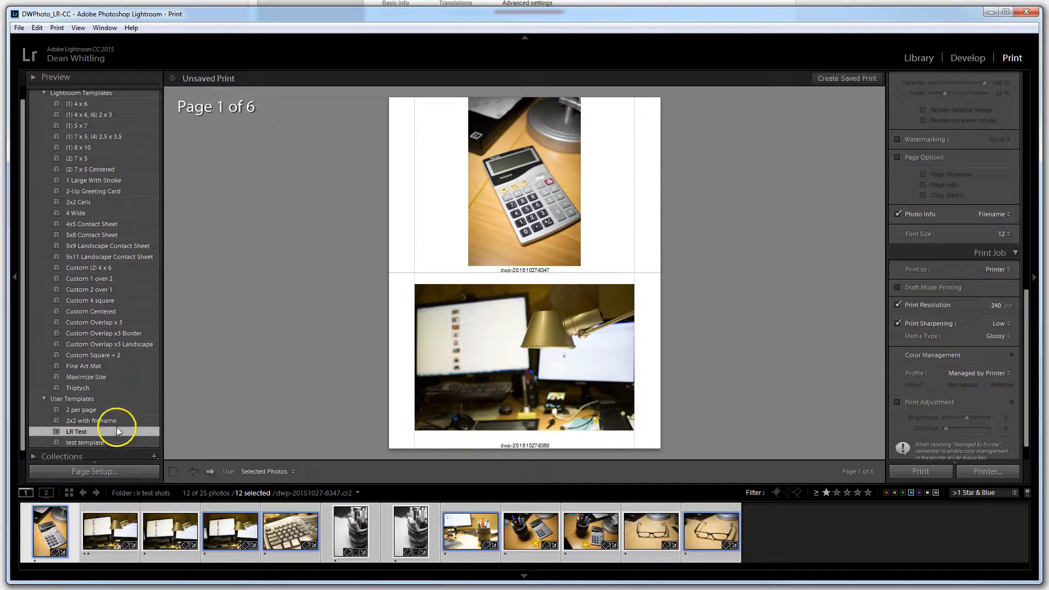
# Compare the user templates by applying 2x2 with filename, 2 per page, and LR Test in turn
pyautogui.scroll(-1, 115, 423)
pyautogui.click(109, 412)
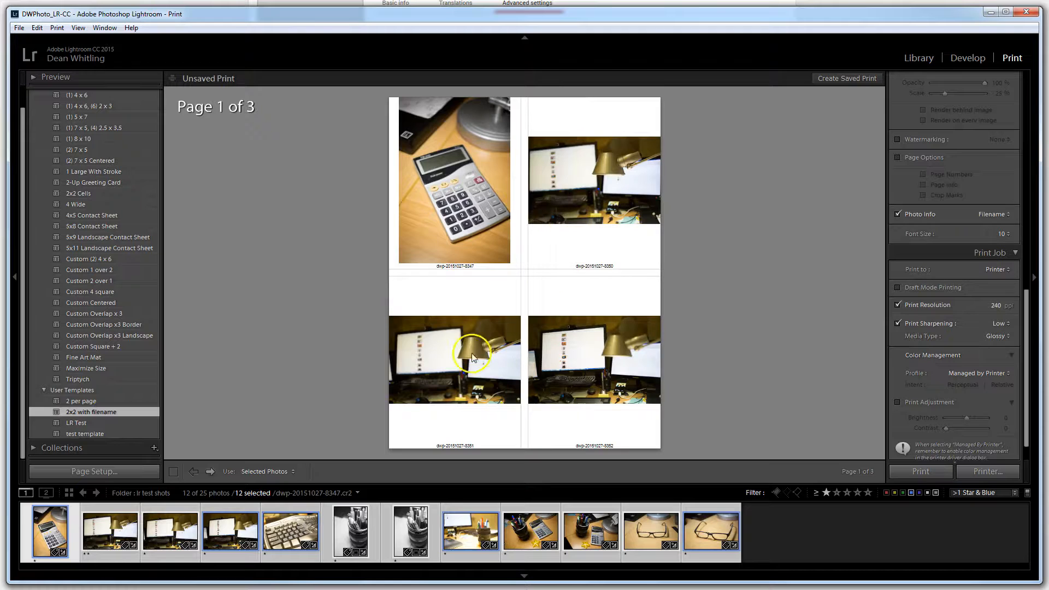
pyautogui.click(79, 402)
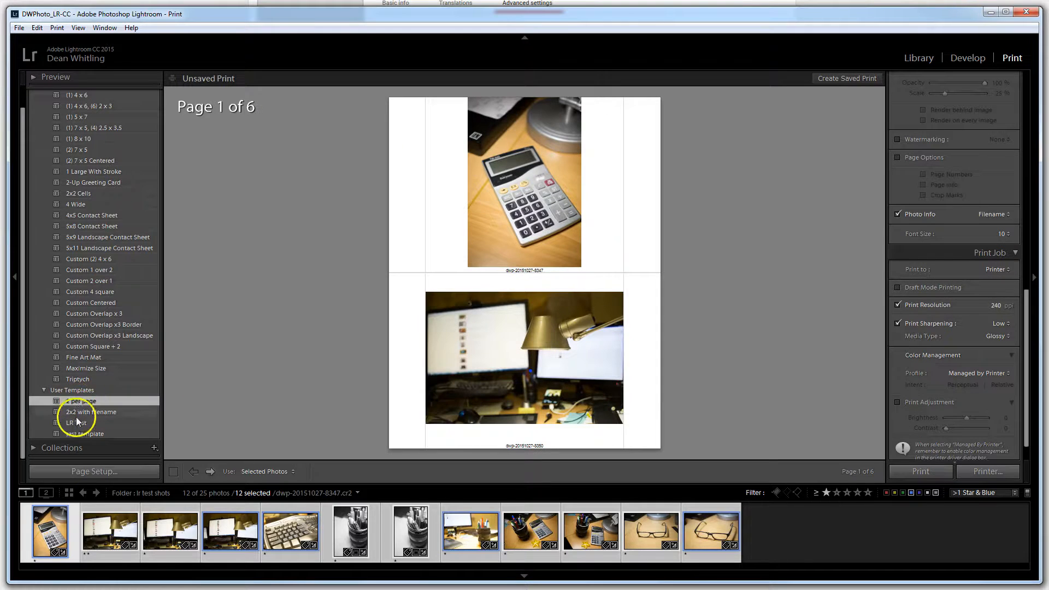
pyautogui.click(76, 425)
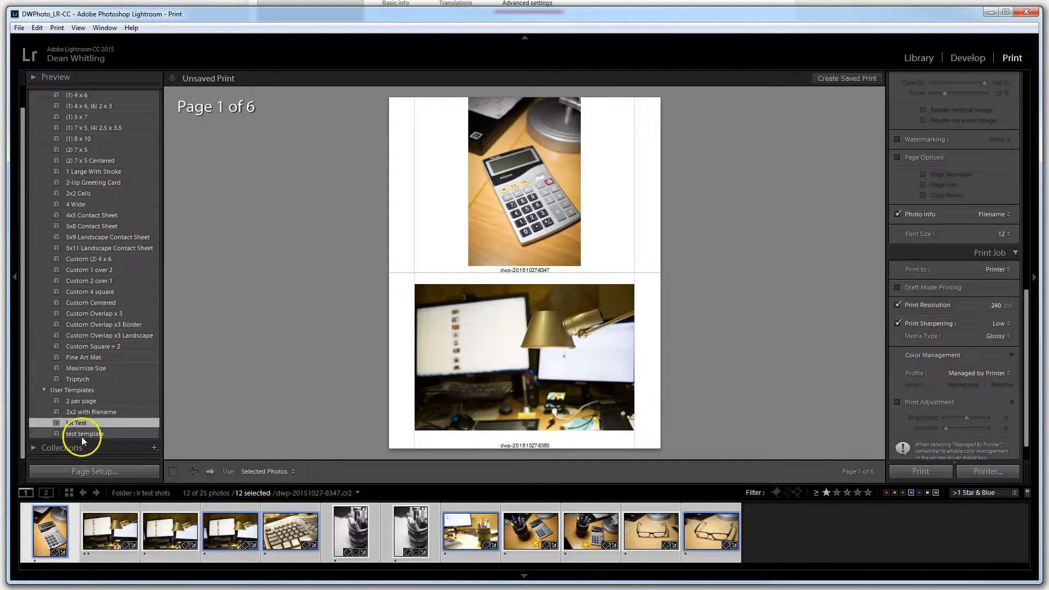
# Delete the test template and LR Test entries from the user templates
pyautogui.click(83, 435)
pyautogui.rightClick(103, 434)
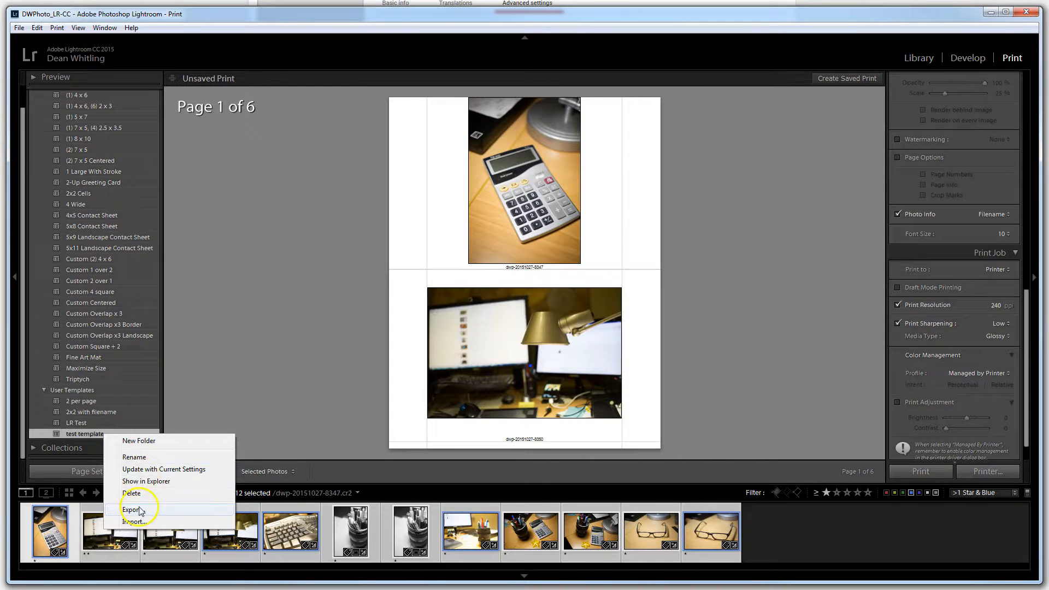
pyautogui.click(132, 492)
pyautogui.click(82, 435)
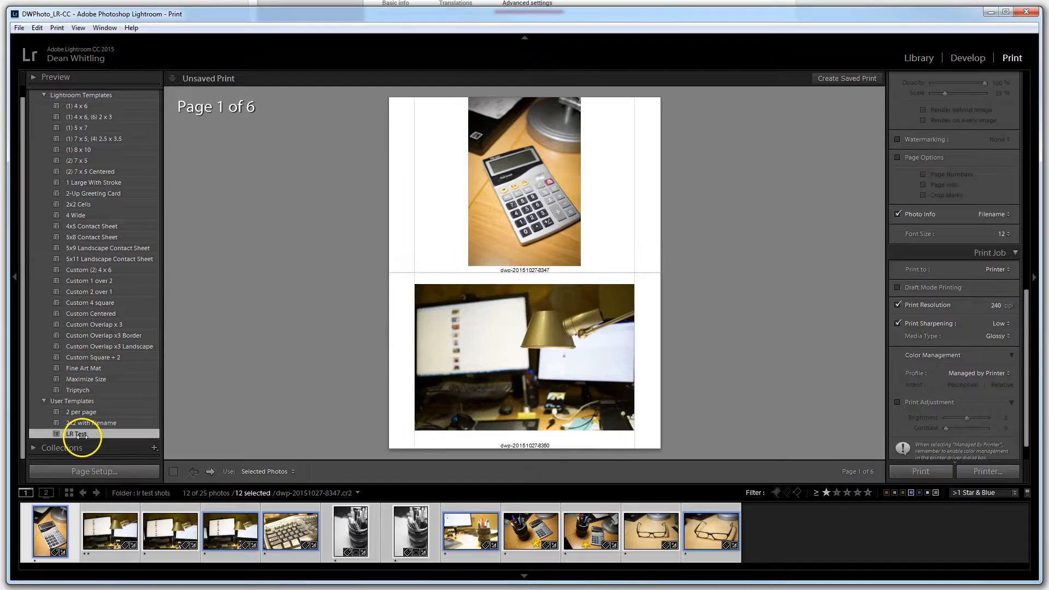
pyautogui.rightClick(82, 435)
pyautogui.click(112, 496)
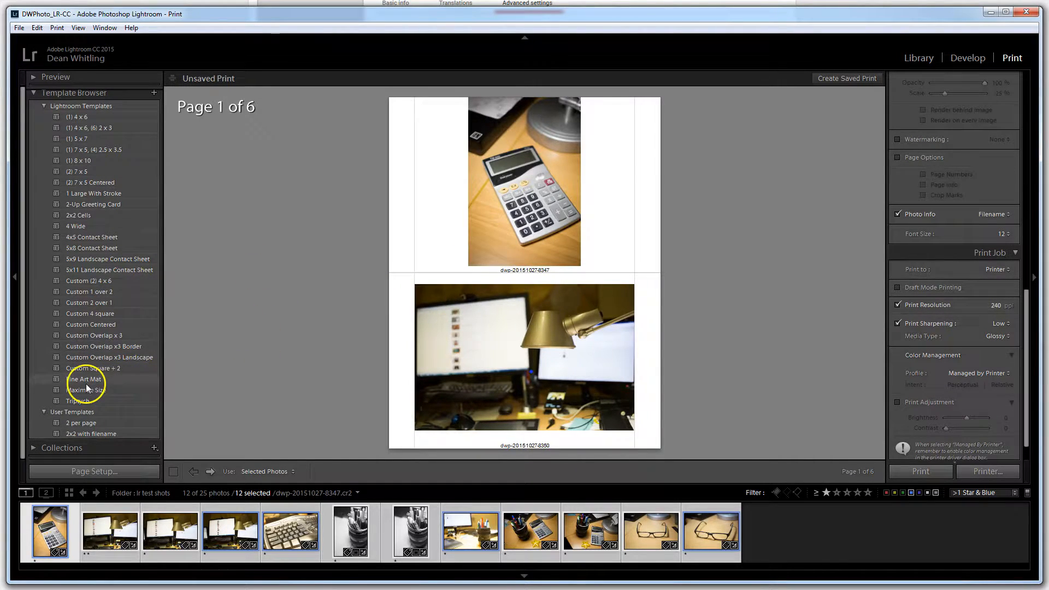
# Try the 2x2 with filename user template and the 4x5 Contact Sheet template on the selected photos
pyautogui.click(86, 433)
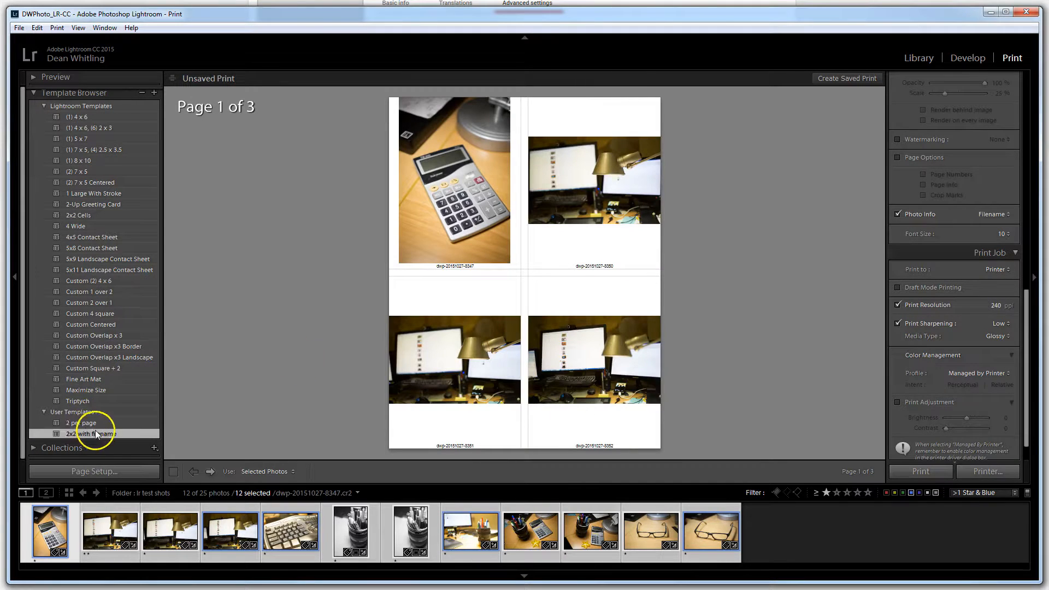
pyautogui.click(85, 238)
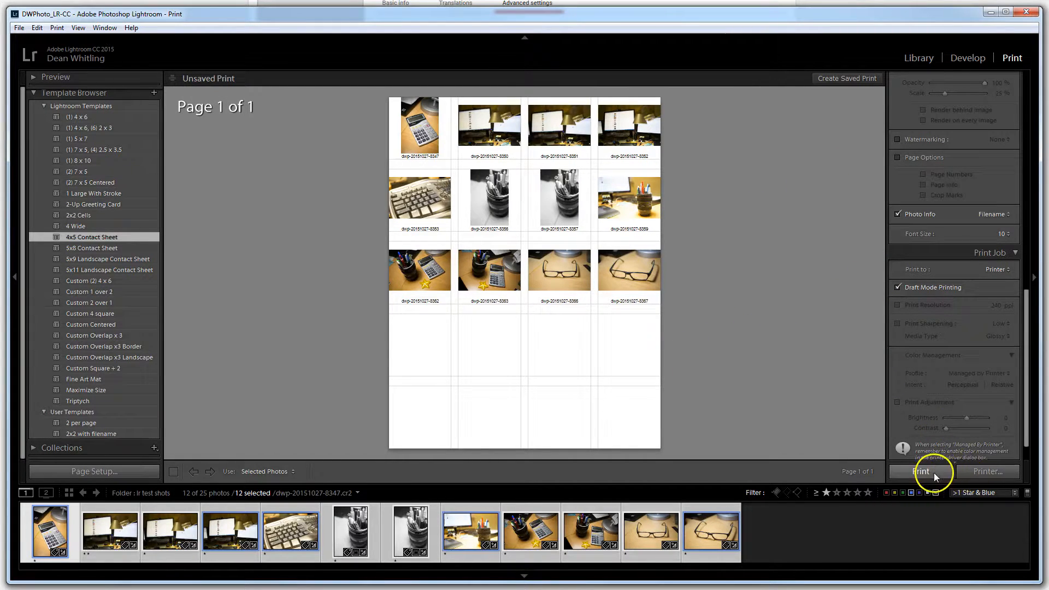
# Review the available printers and the doPDF 8 properties in the print settings, closing both dialogs without changes
pyautogui.click(995, 473)
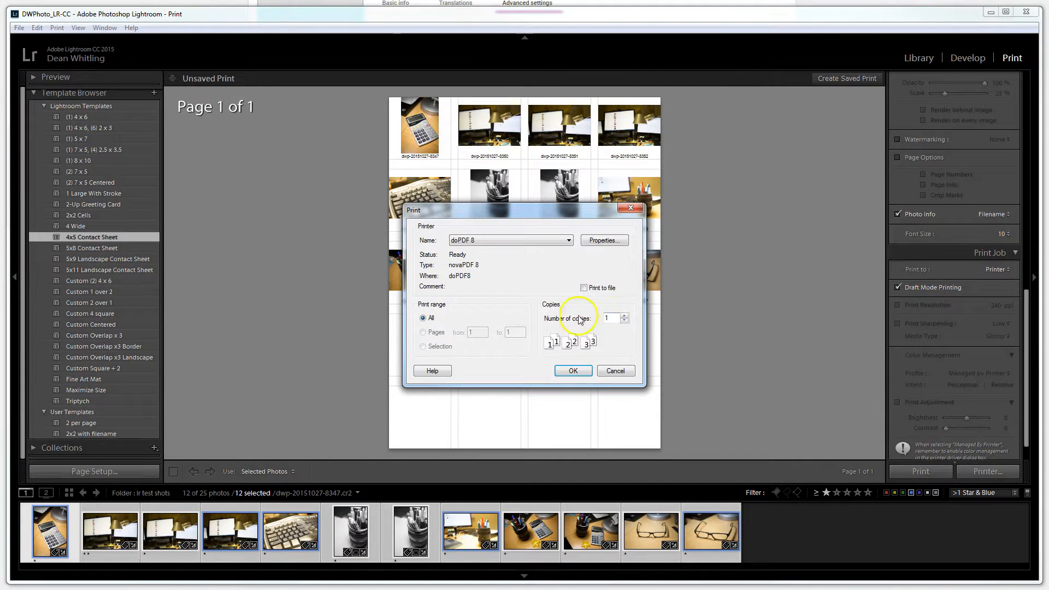
pyautogui.click(568, 241)
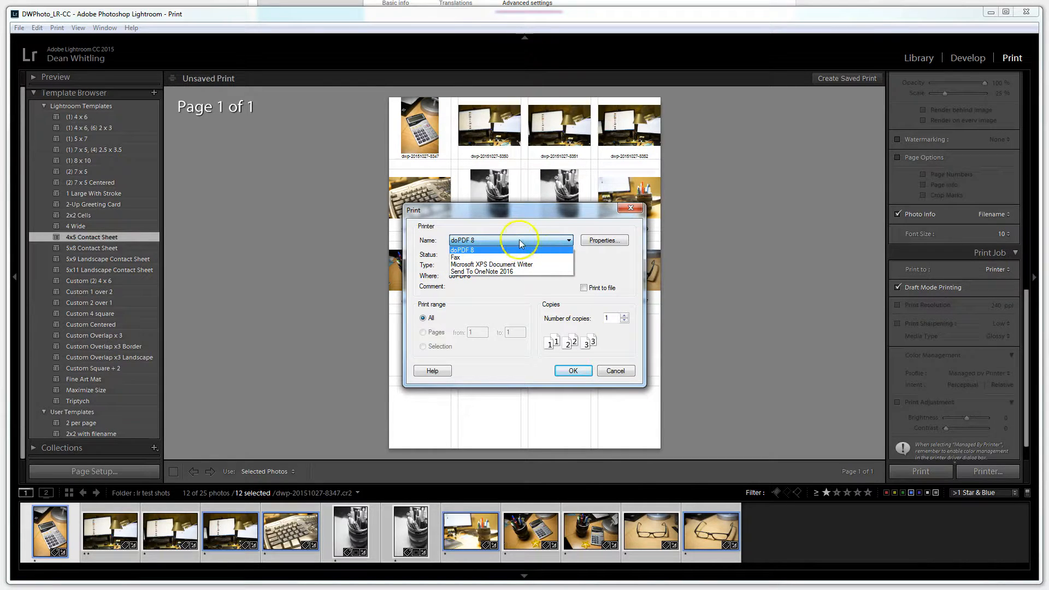
pyautogui.click(534, 211)
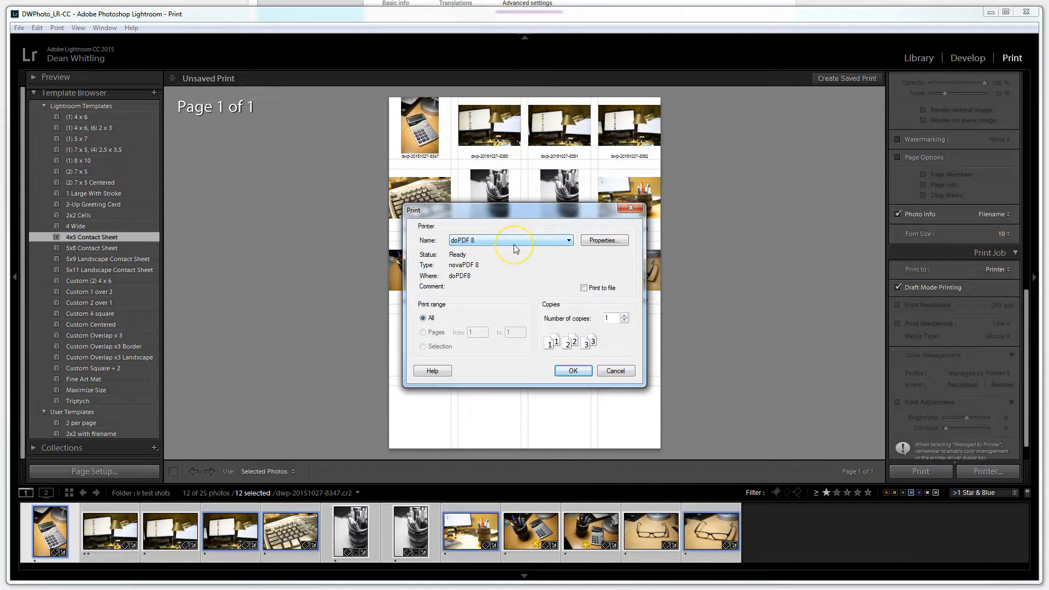
pyautogui.click(552, 246)
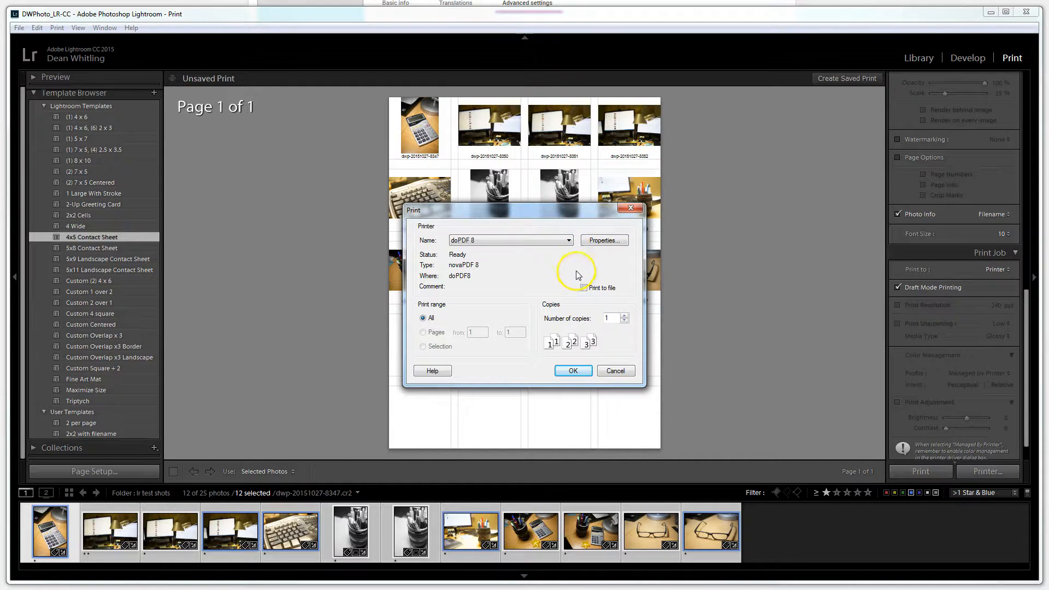
pyautogui.click(597, 241)
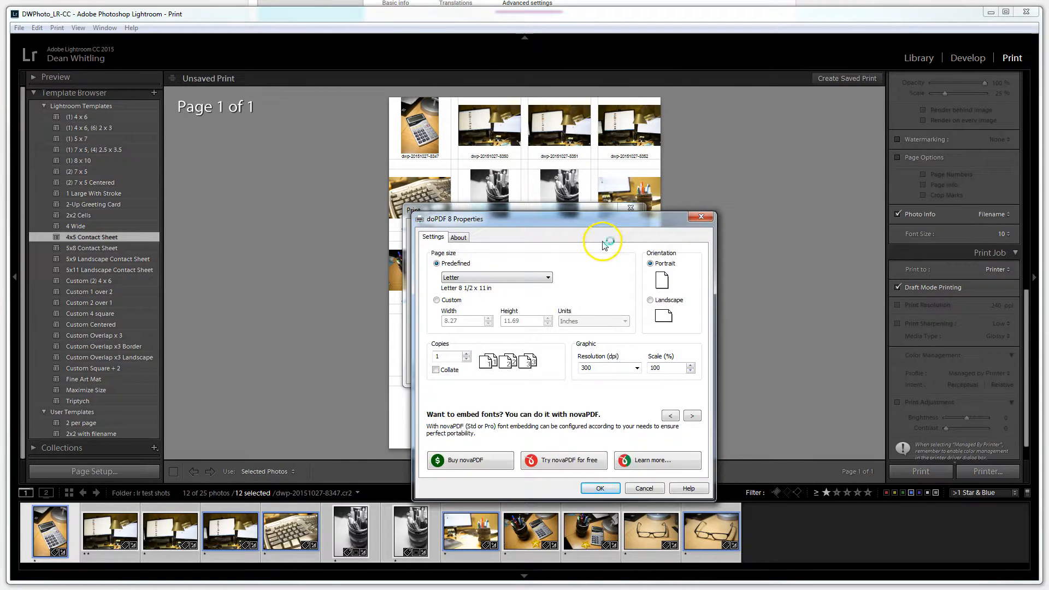
pyautogui.click(700, 216)
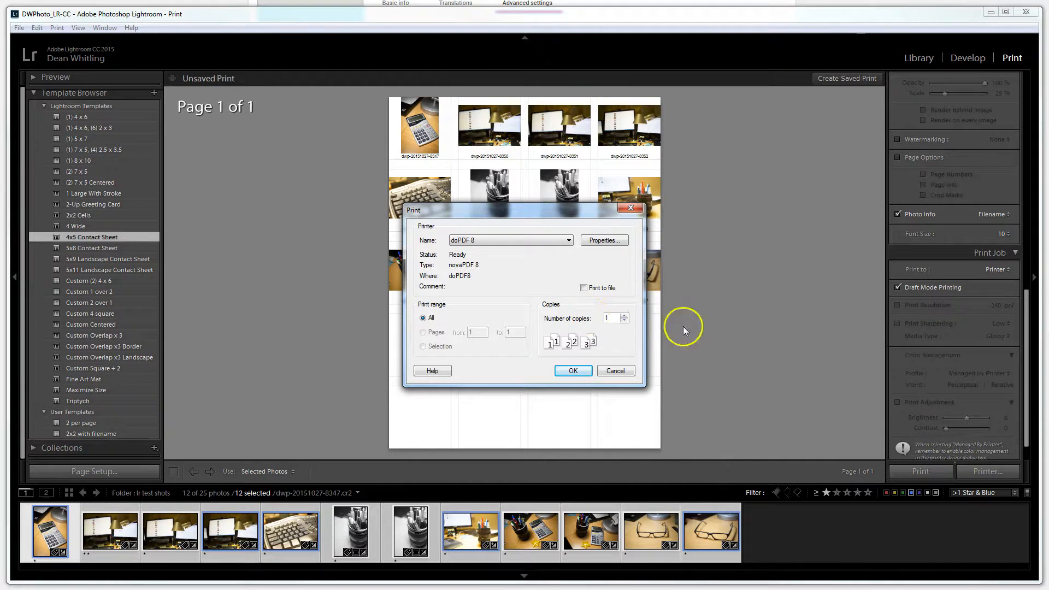
pyautogui.click(615, 371)
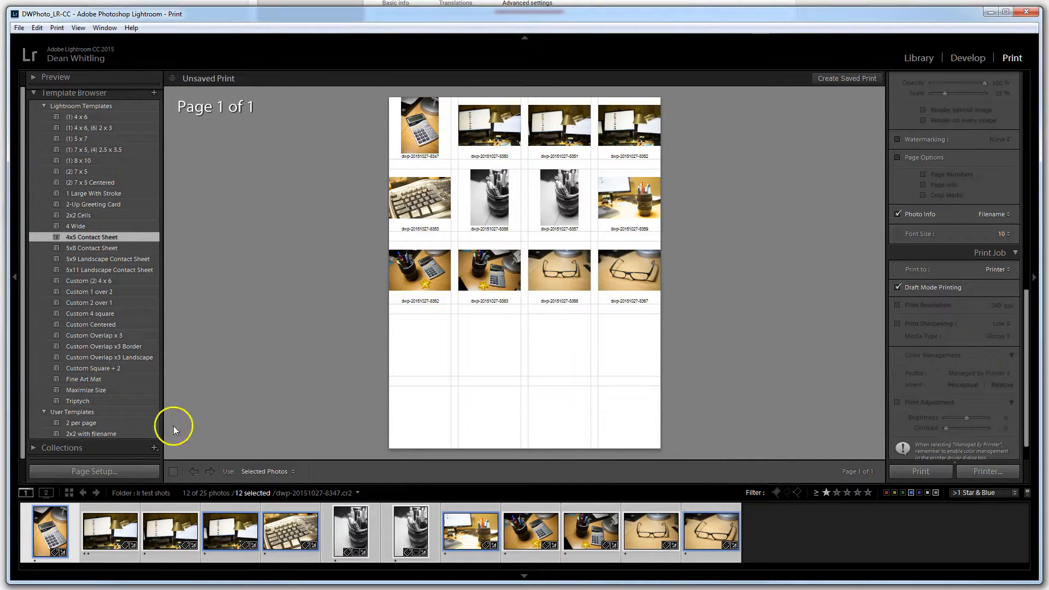
# Apply the 2 per page user template and print the twelve selected photos to PDF
pyautogui.click(81, 423)
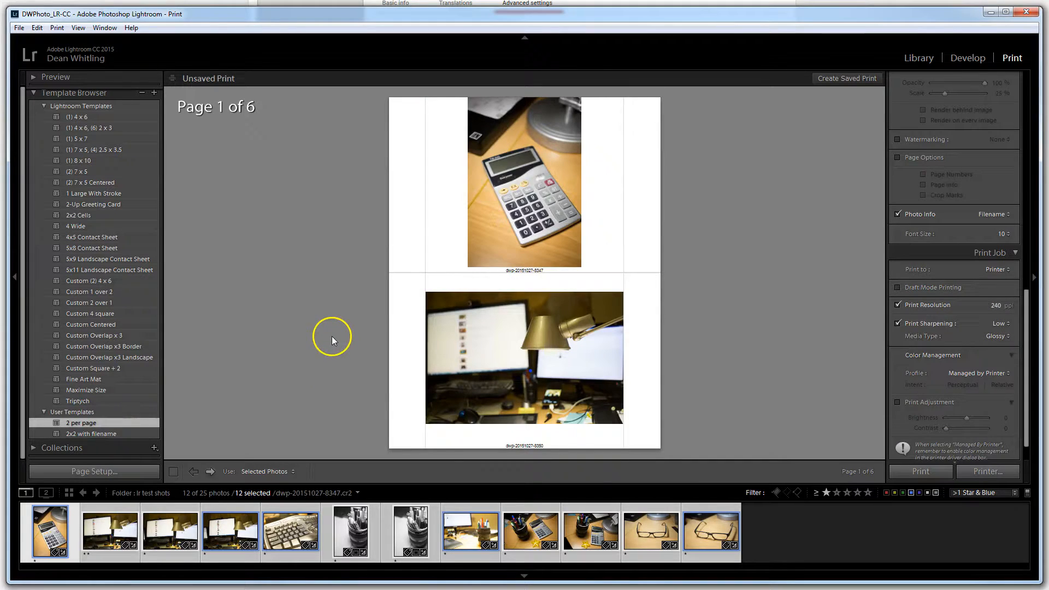
pyautogui.click(945, 470)
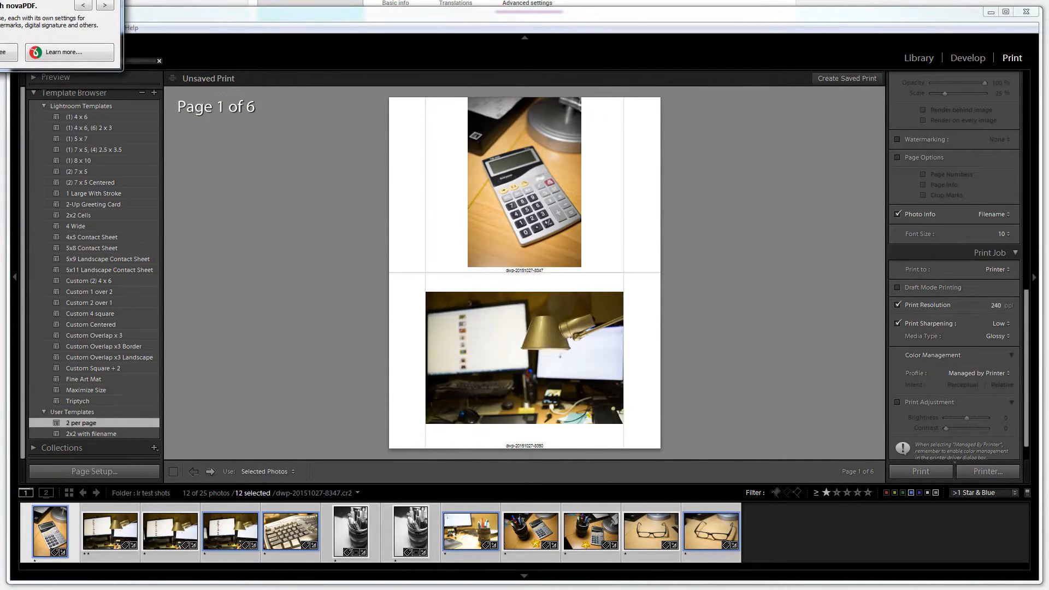
pyautogui.moveTo(279, 72); pyautogui.dragTo(274, 70)
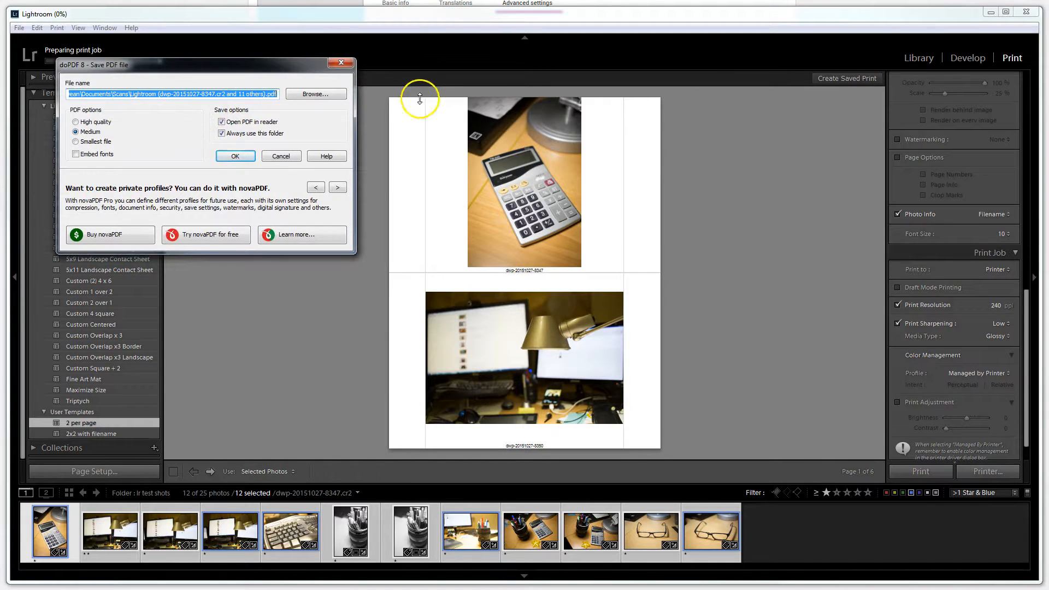
# Save the PDF print job as LRTEST in the Scans folder and let it process
pyautogui.click(298, 95)
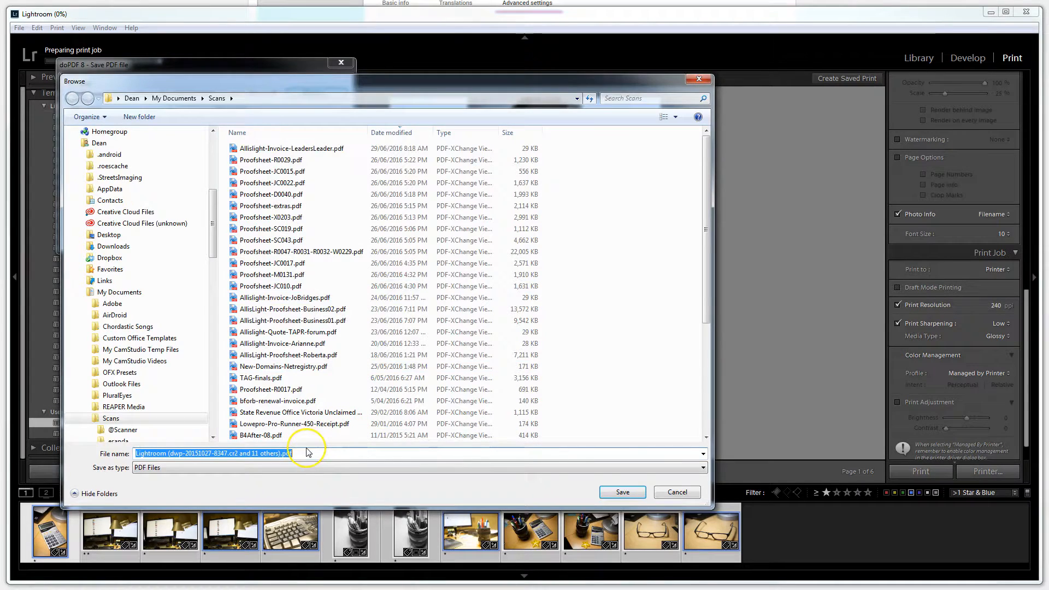
pyautogui.write('LRTER')
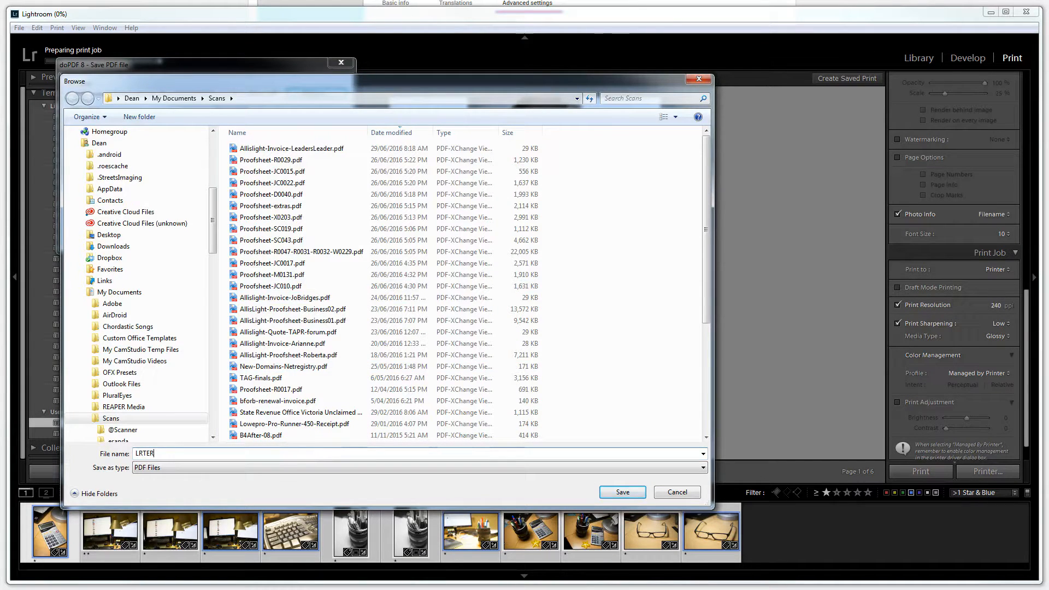
pyautogui.press('BackSpace')
pyautogui.write('ST')
pyautogui.click(631, 492)
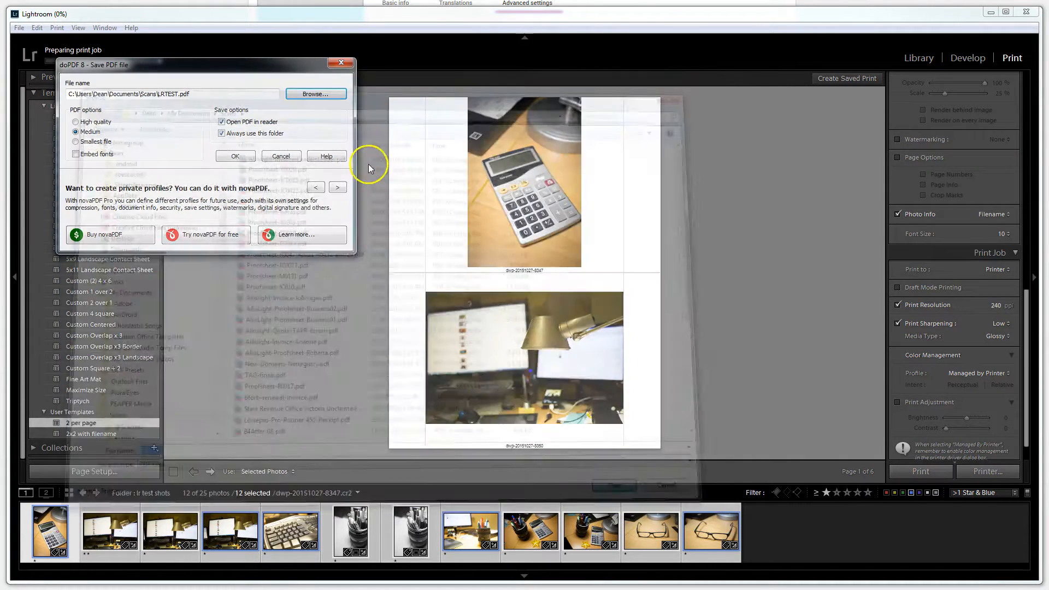
pyautogui.click(235, 157)
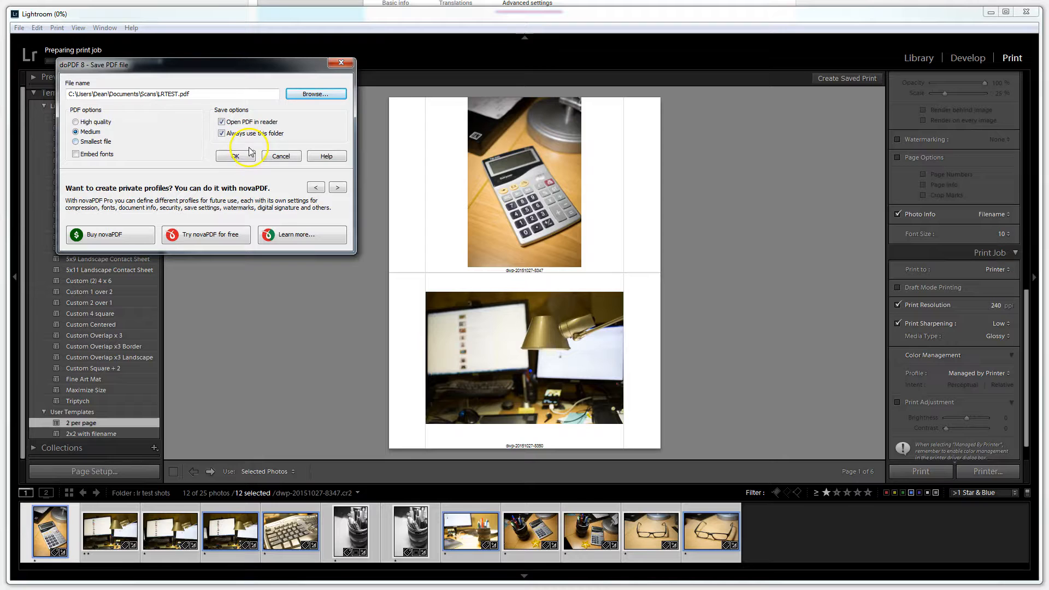
pyautogui.click(235, 156)
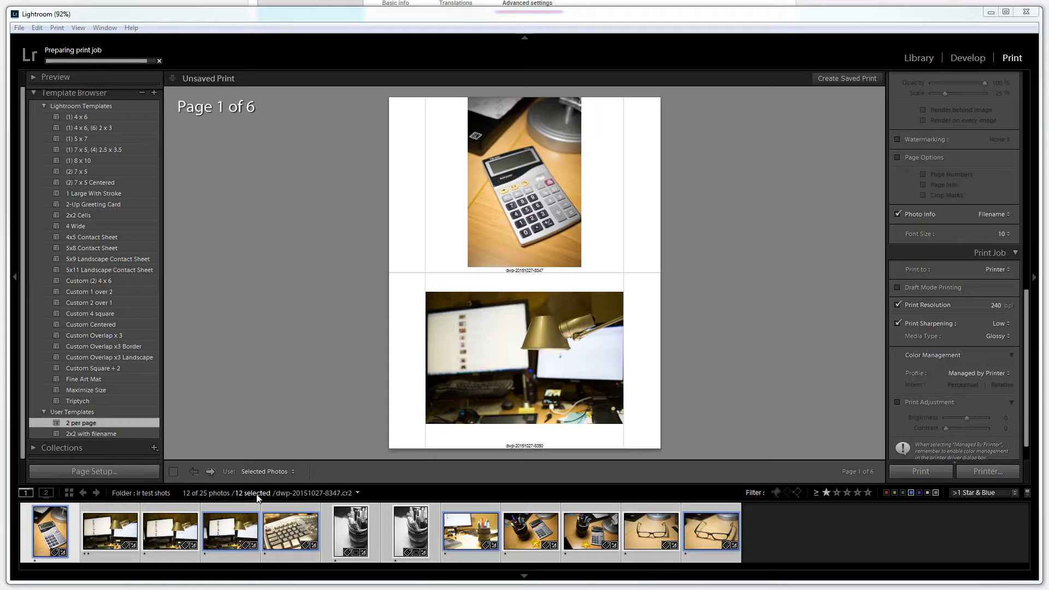
pyautogui.click(288, 473)
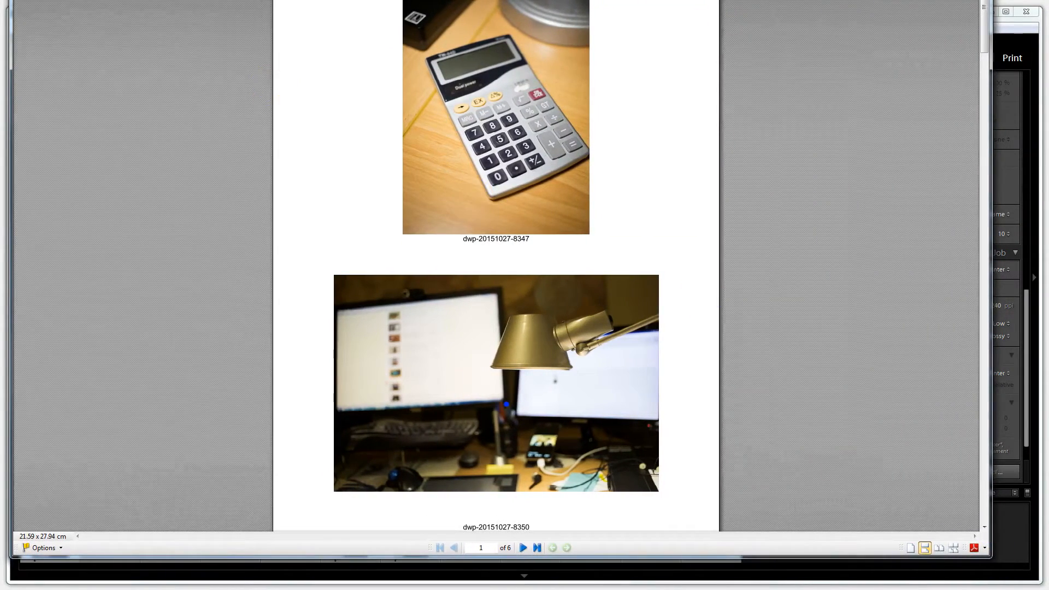
# Inspect the first three pages of LRTEST.pdf in PDF-XChange Viewer at full-page view, enlarging the keyboard photo to 200%
pyautogui.moveTo(11, 0); pyautogui.dragTo(18, 5)
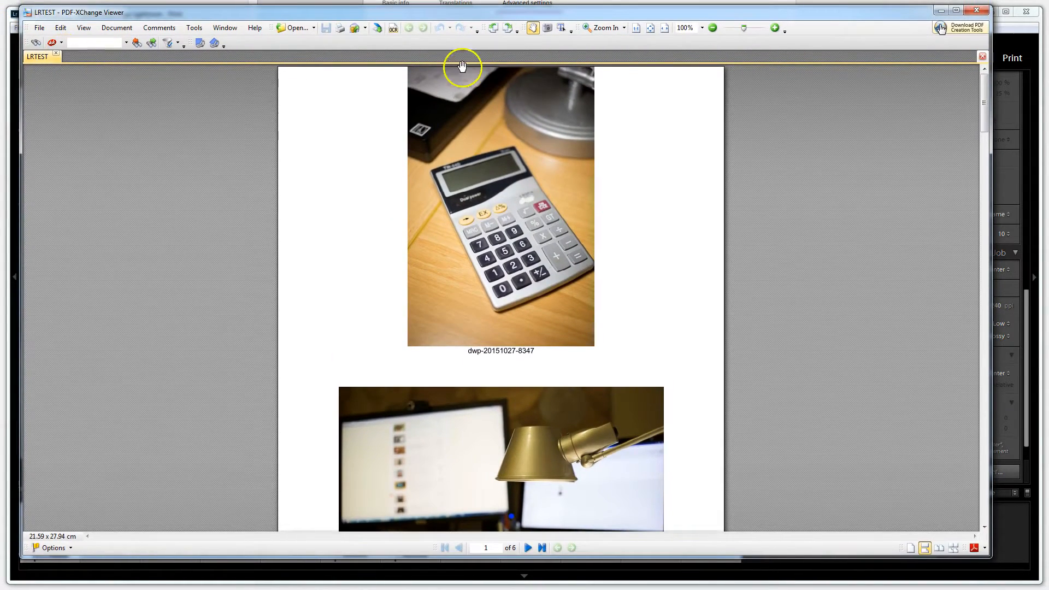
pyautogui.click(651, 28)
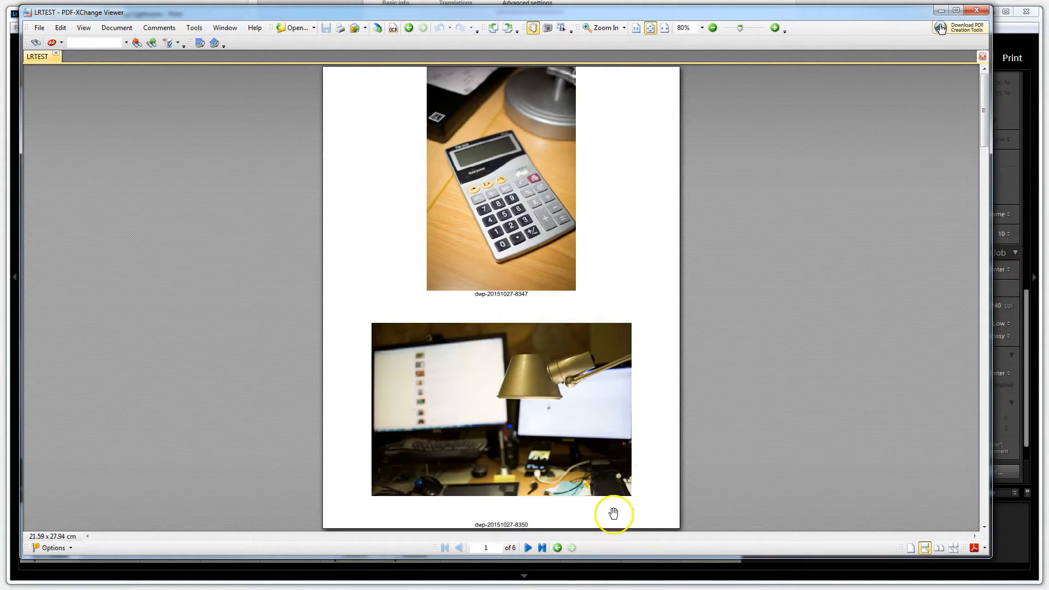
pyautogui.click(528, 549)
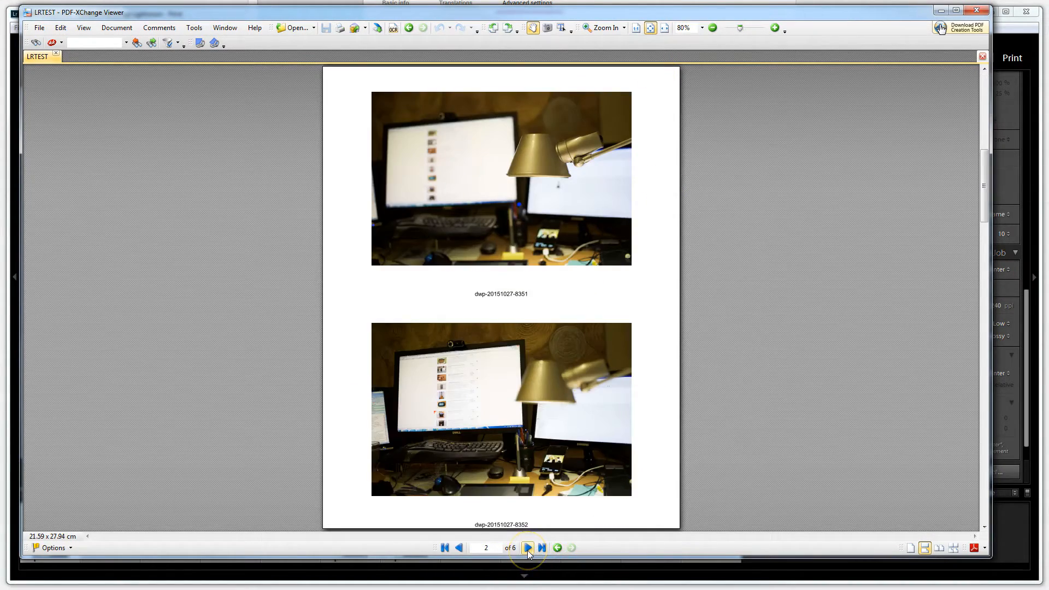
pyautogui.click(528, 549)
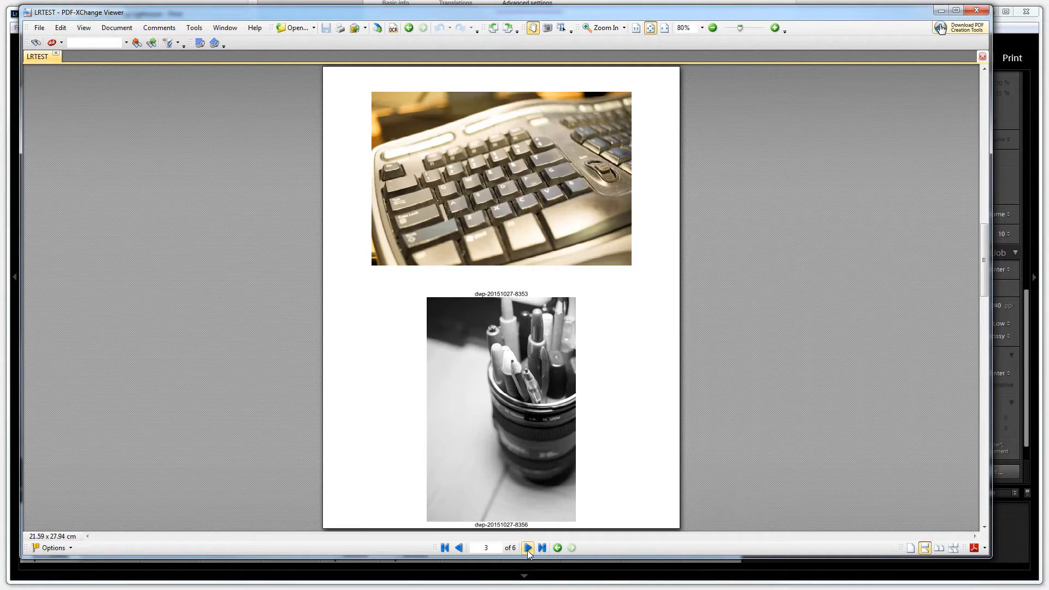
pyautogui.click(775, 28)
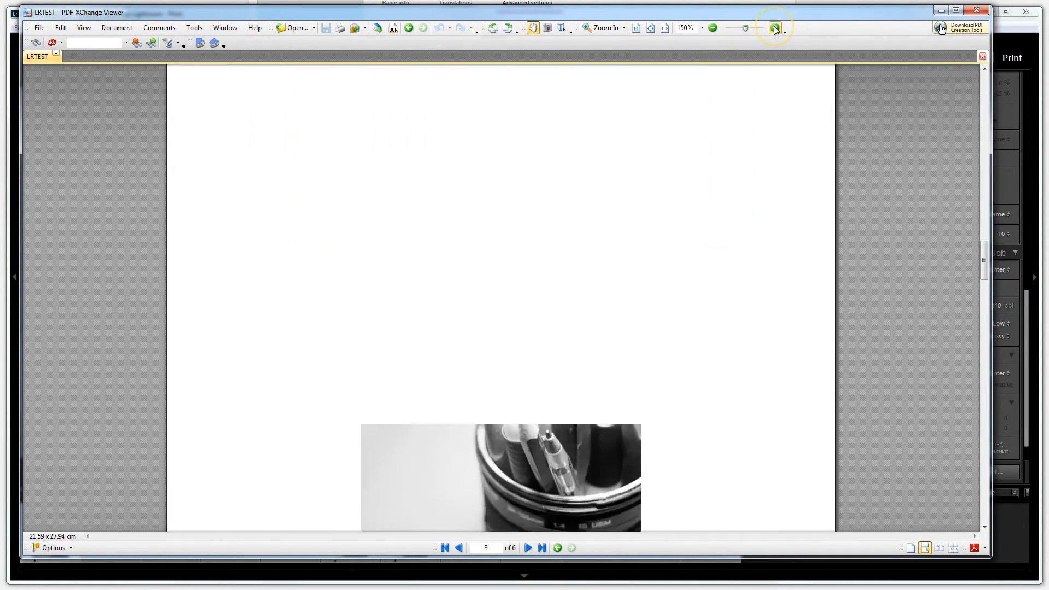
pyautogui.click(775, 28)
pyautogui.moveTo(665, 180); pyautogui.dragTo(666, 377)
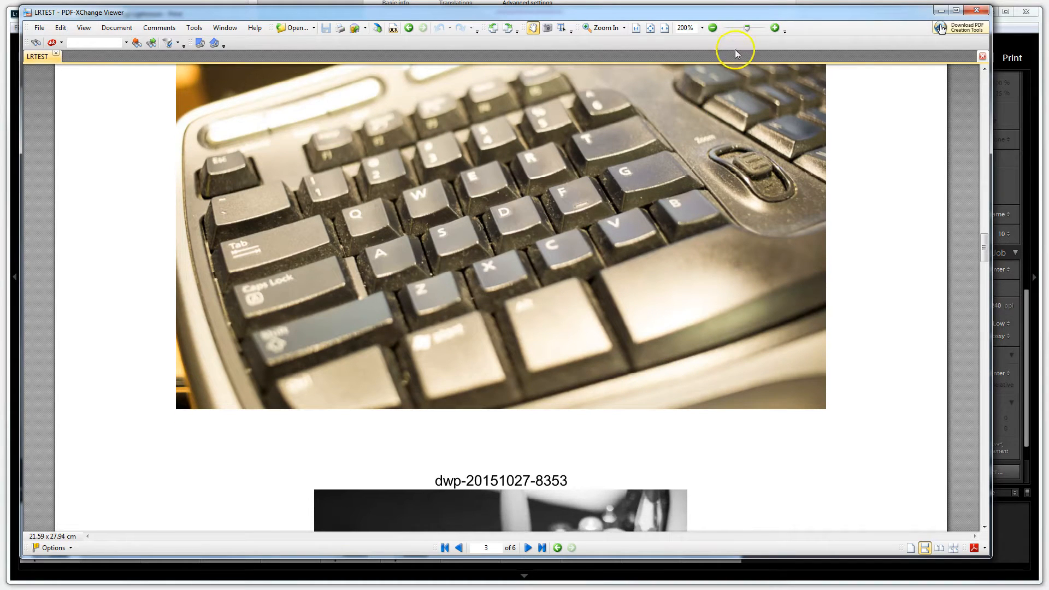
# Review the remaining PDF pages at full-page view through page 6, and close the viewer
pyautogui.click(650, 30)
pyautogui.scroll(-3, 577, 434)
pyautogui.scroll(-20, 578, 435)
pyautogui.scroll(-15, 578, 437)
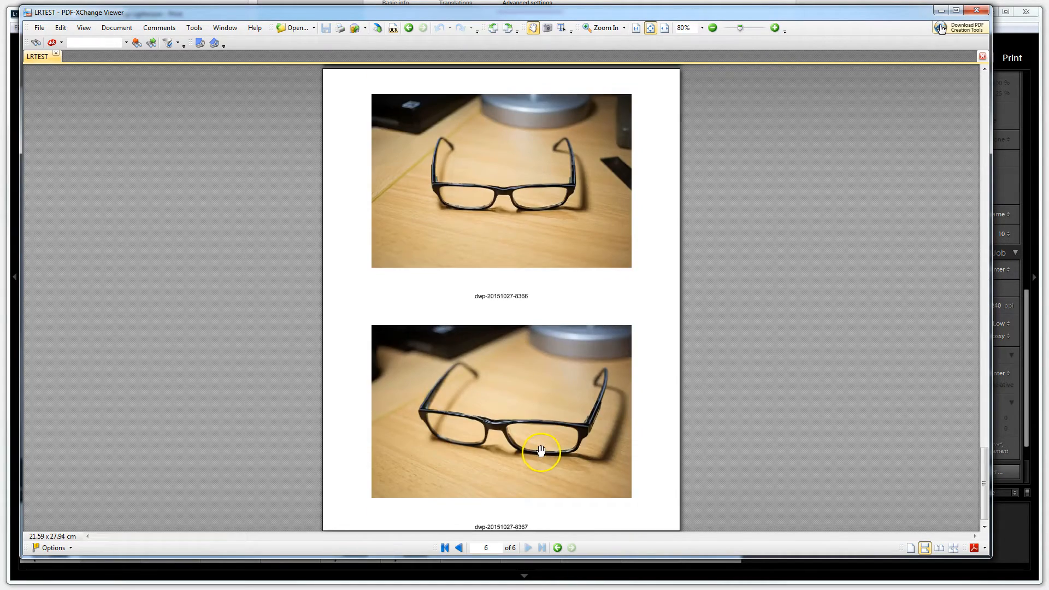
pyautogui.scroll(10, 543, 450)
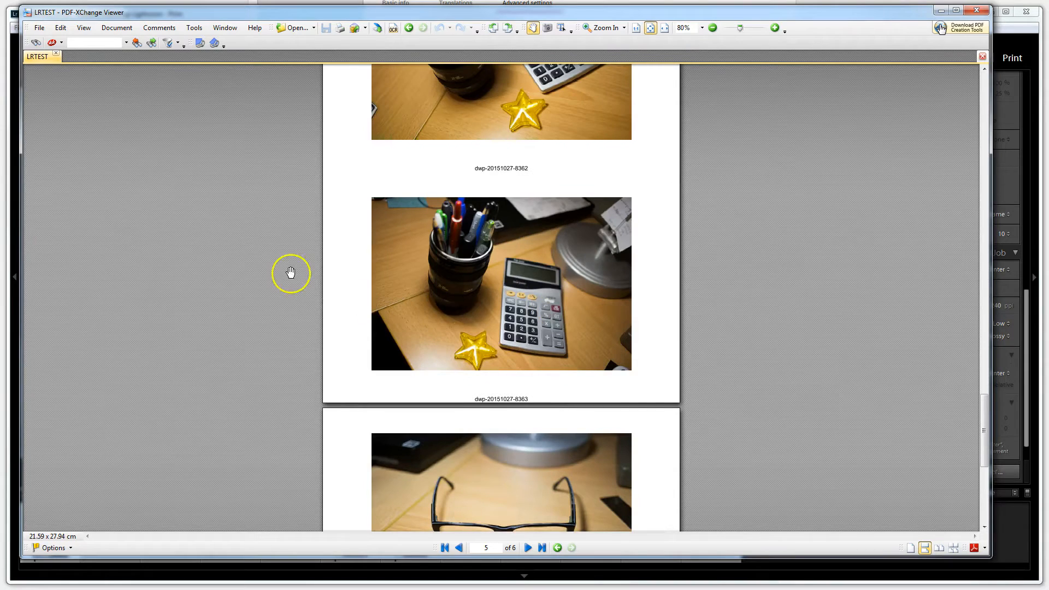
pyautogui.click(976, 10)
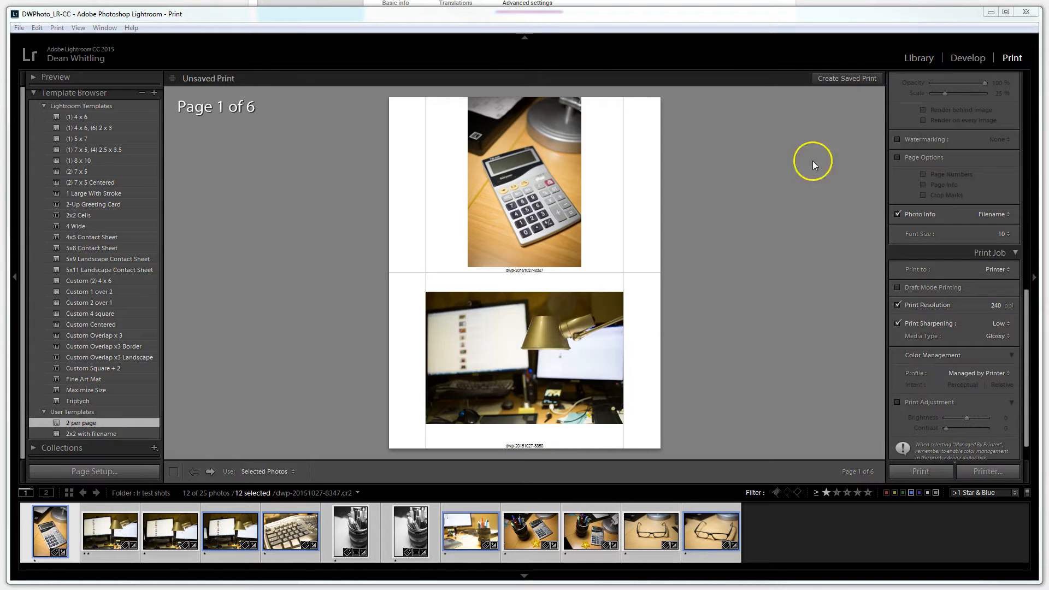
# Deselect all photos in the Library module and filter the folder by metadata to the Blue label
pyautogui.click(918, 59)
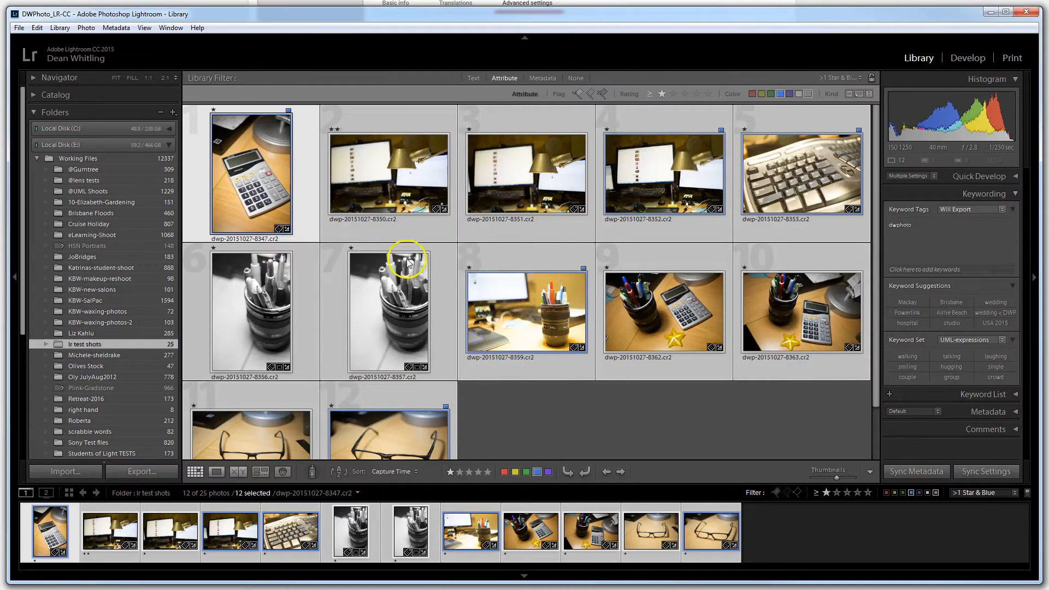
pyautogui.click(535, 409)
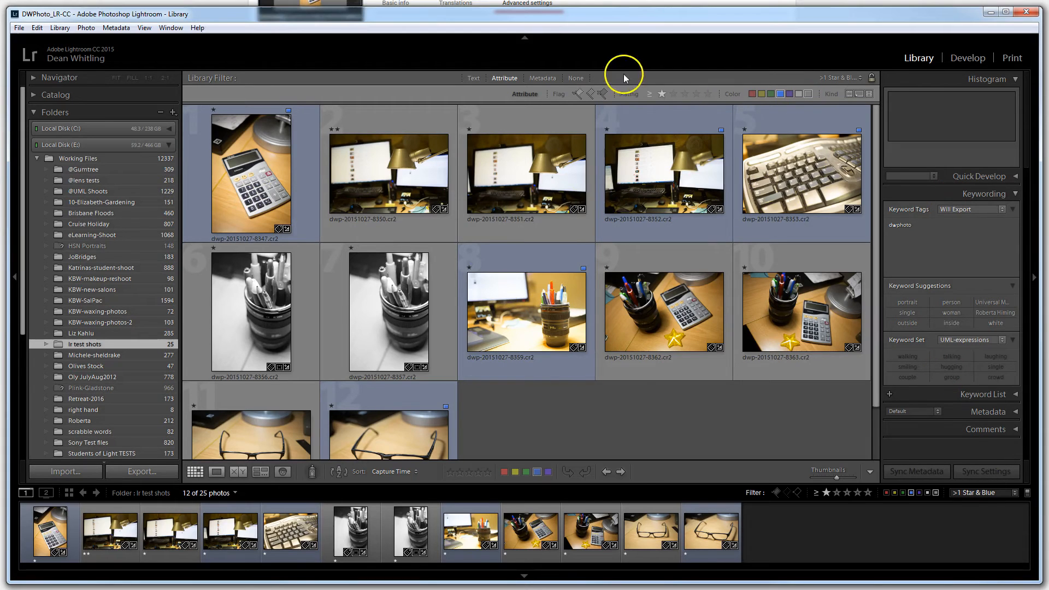
pyautogui.keyDown('shift'); pyautogui.click(542, 79); pyautogui.keyUp('shift')
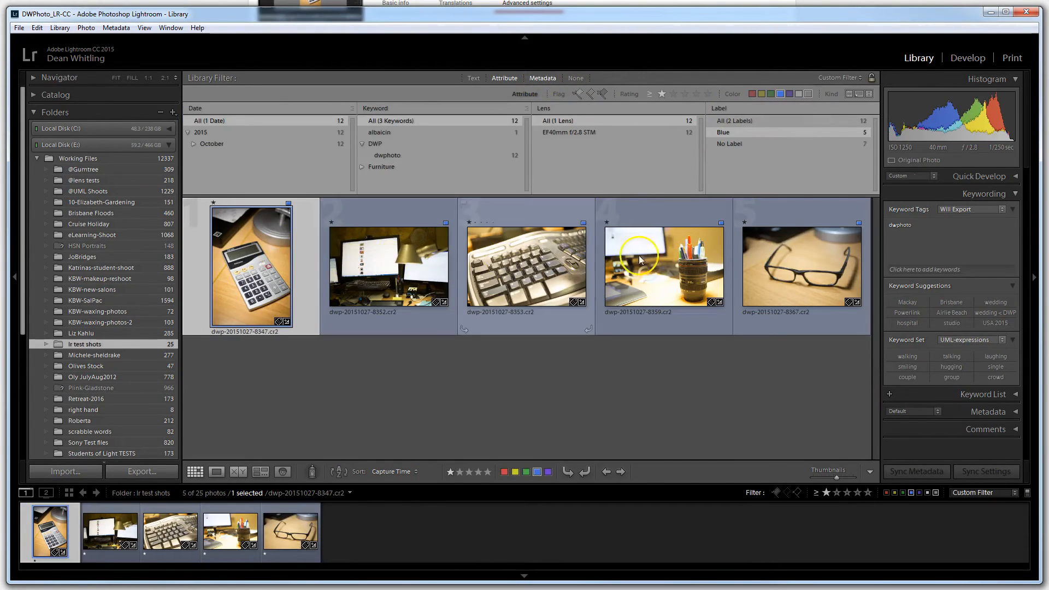
# Look through the blue-labelled photos in the Develop module up to the last glasses shot, and return to the Library
pyautogui.click(968, 58)
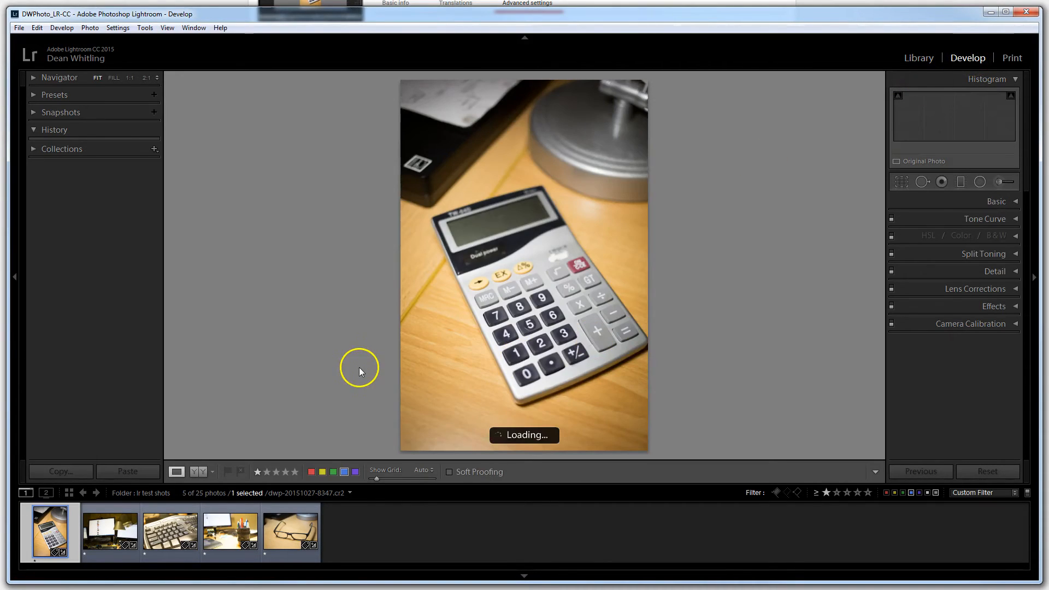
pyautogui.click(126, 532)
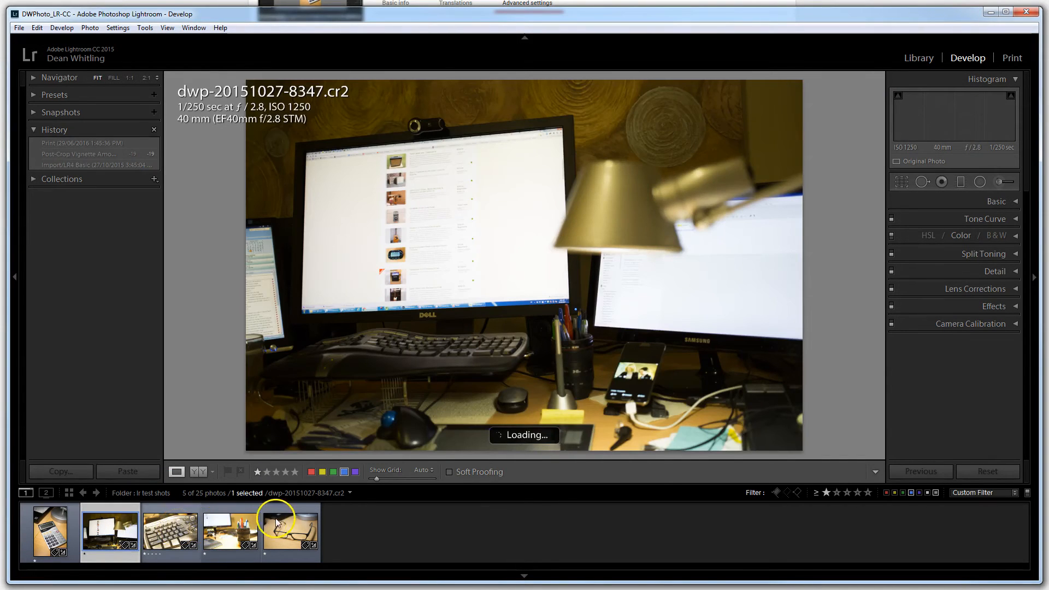
pyautogui.click(281, 524)
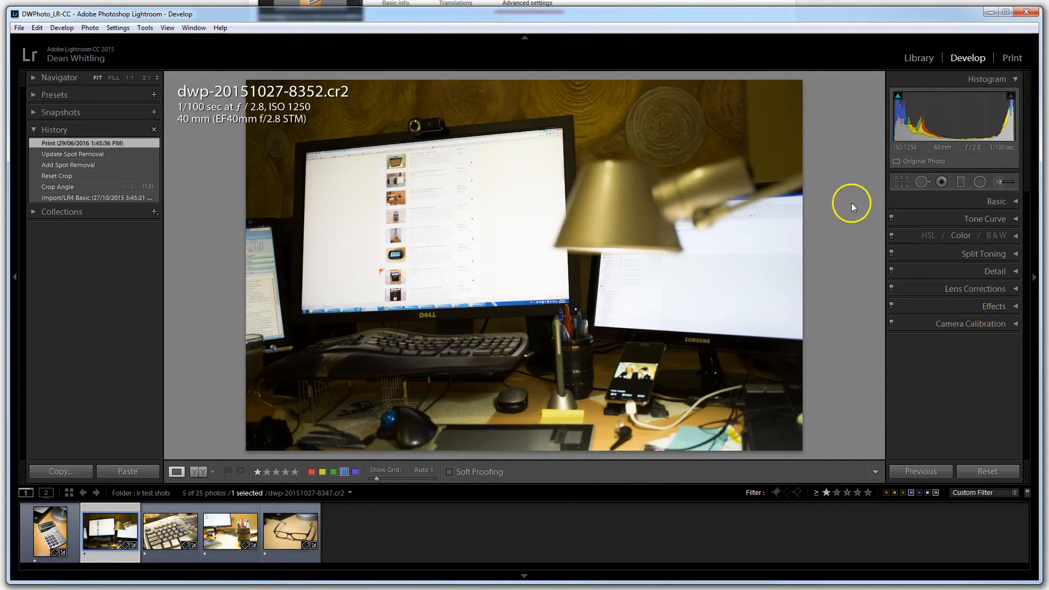
pyautogui.press('Right')
pyautogui.press('Right')
pyautogui.press('Right')
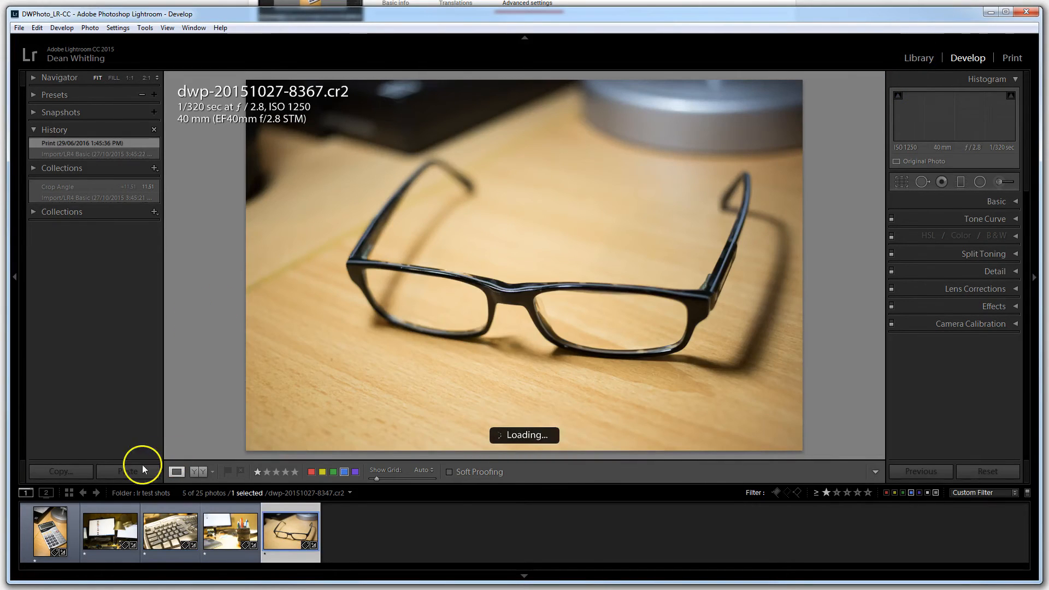
pyautogui.click(918, 59)
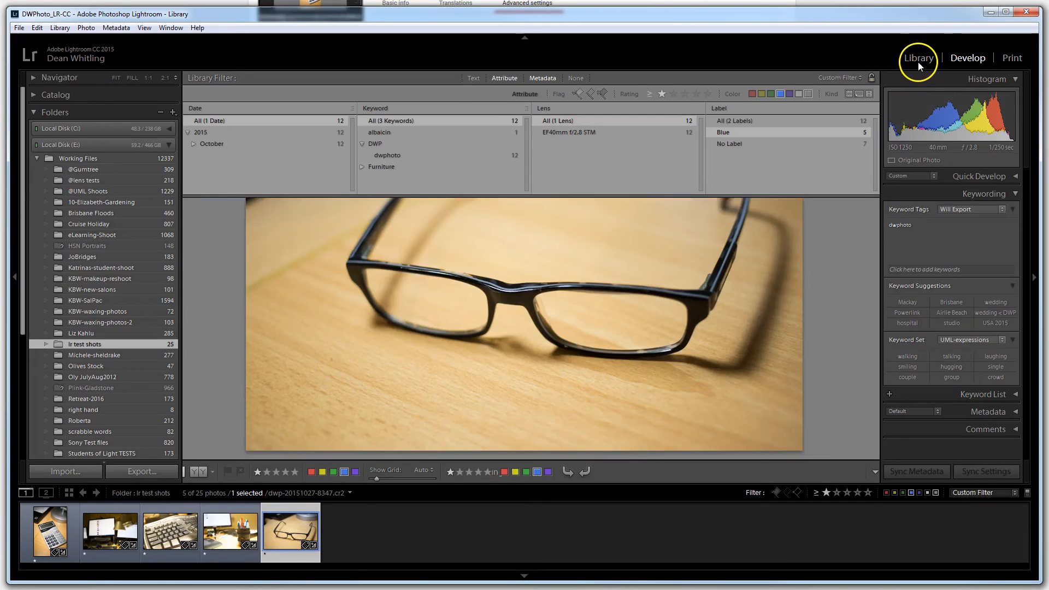